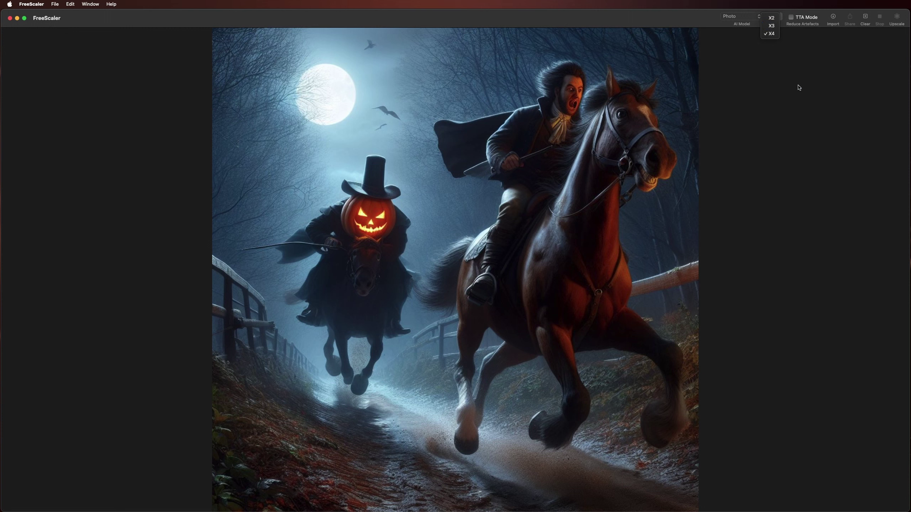
Keep the scale at X4 and bring up the Clock stopwatch alongside the FreeScaler window.
left_click(804, 103)
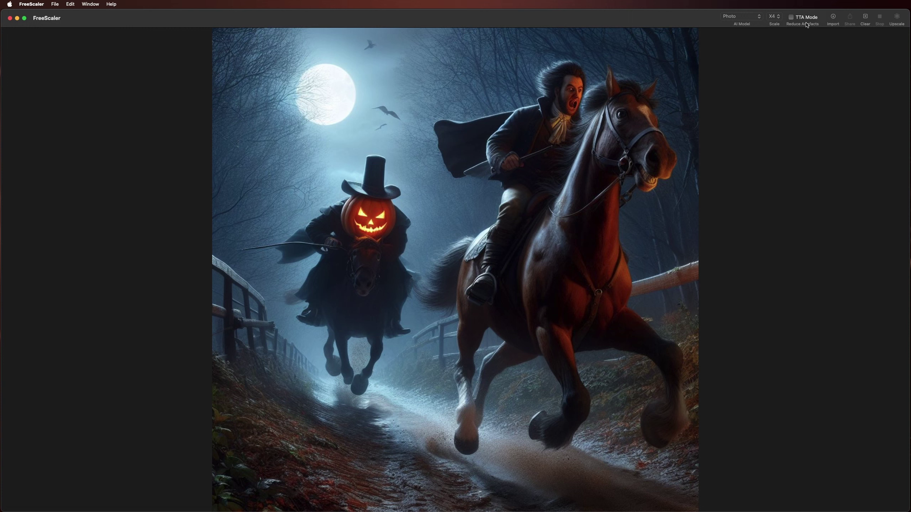
key("super+Tab")
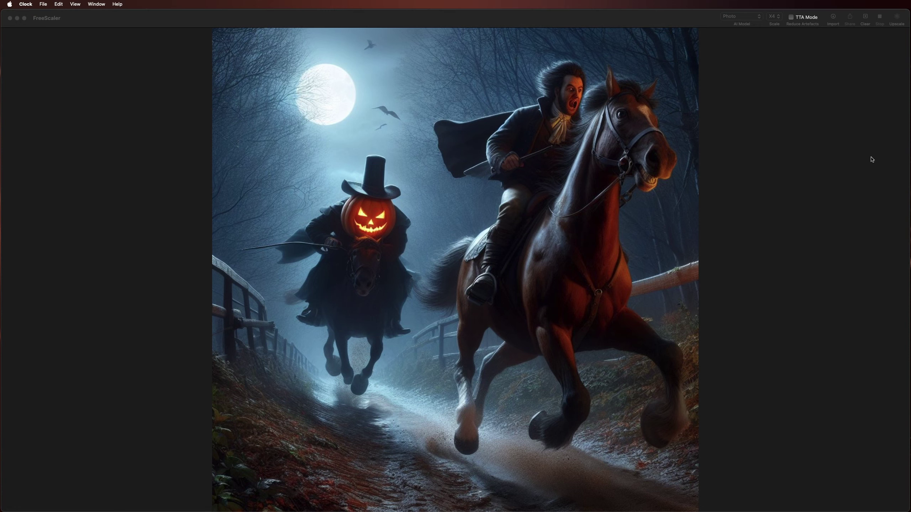
left_click(836, 158)
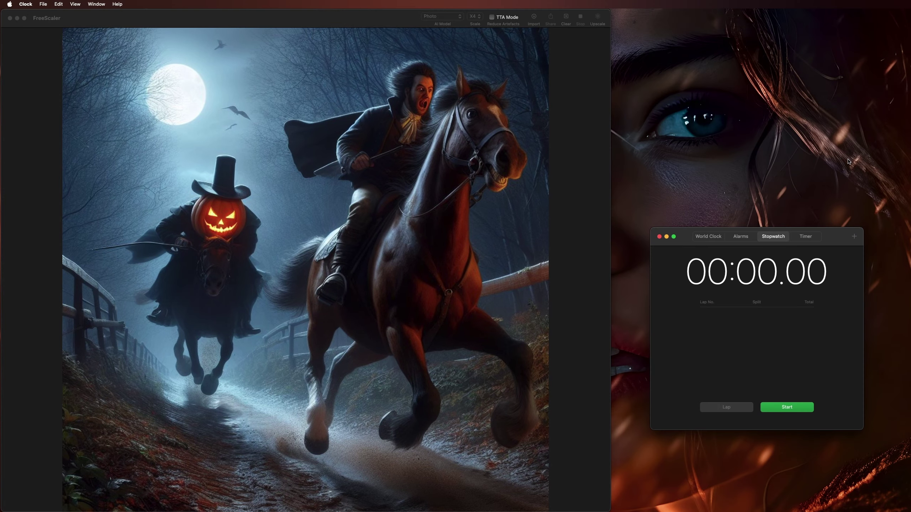
left_click(581, 71)
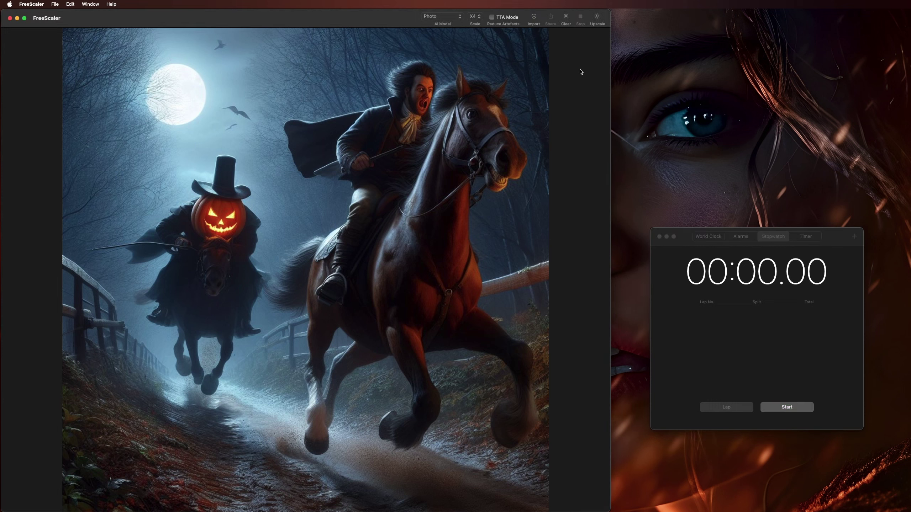
Upscale the headless horseman photo at X4 with the Photo model while timing the process with the stopwatch.
left_click(598, 18)
left_click(787, 408)
key("super+Tab")
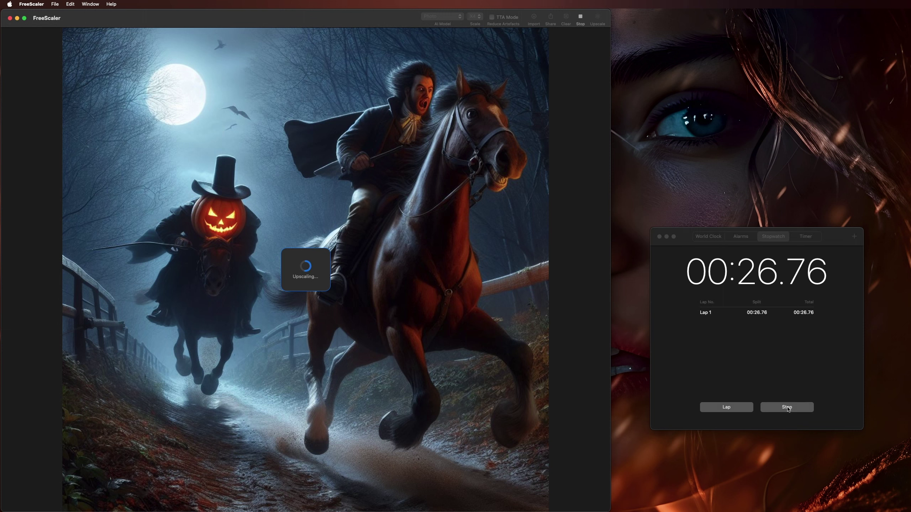
left_click(785, 408)
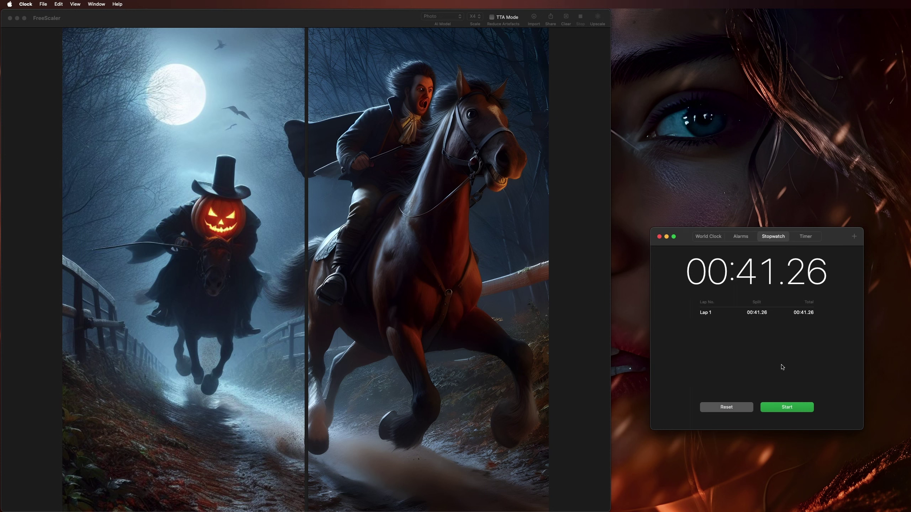
Compare the original and upscaled photo by sweeping the comparison divider across the whole image in both directions.
left_click(305, 242)
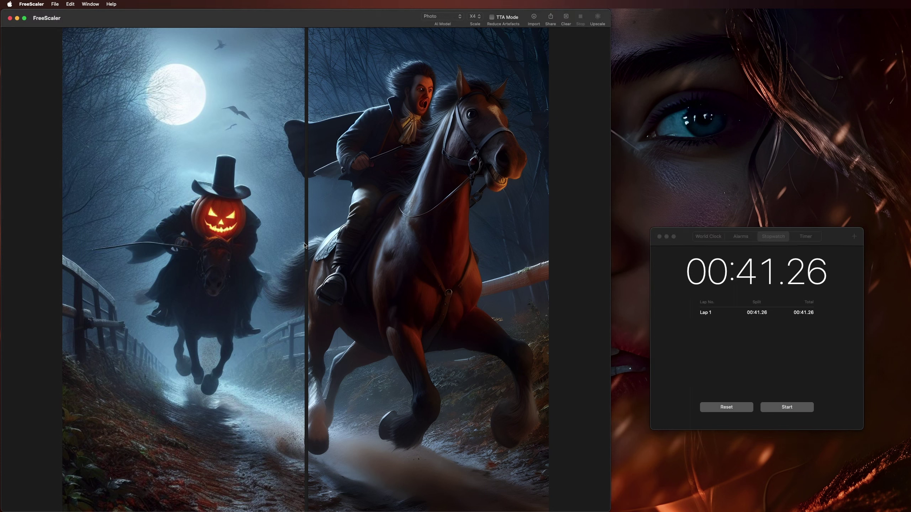
left_click_drag(306, 241, 285, 304)
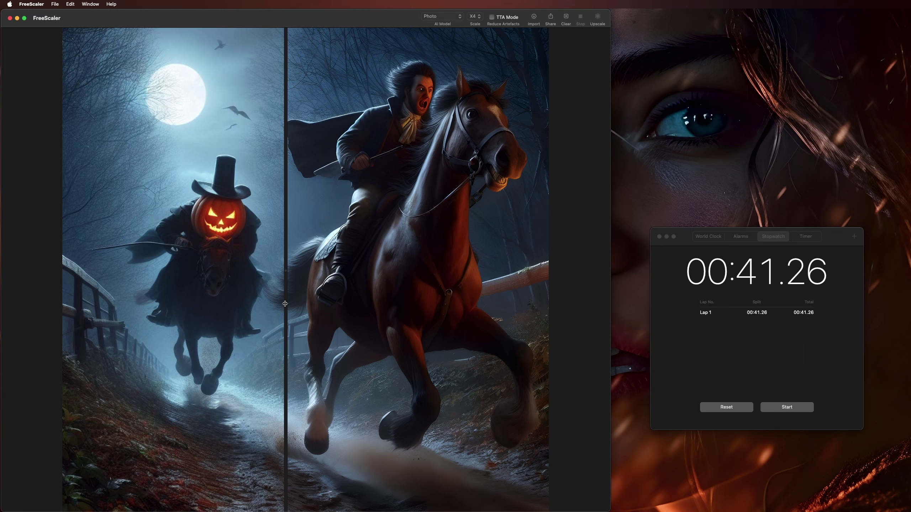
left_click_drag(285, 304, 78, 249)
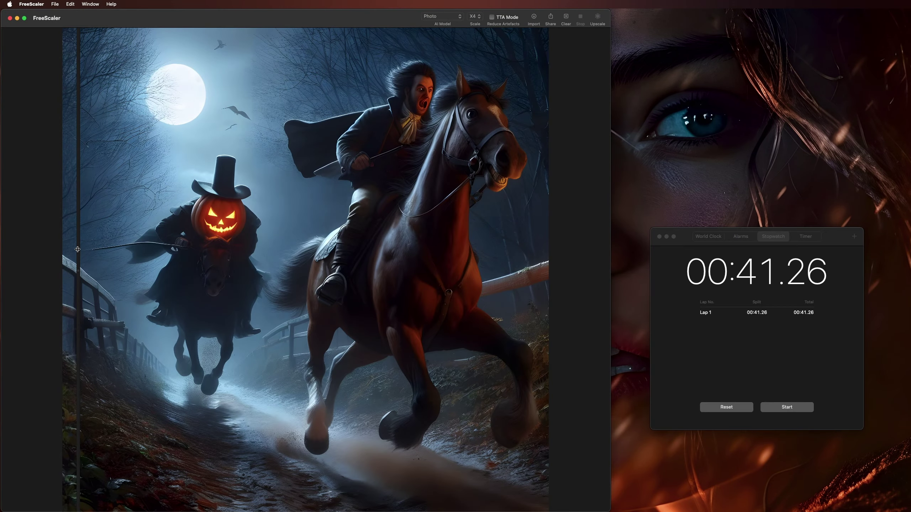
left_click_drag(77, 249, 52, 301)
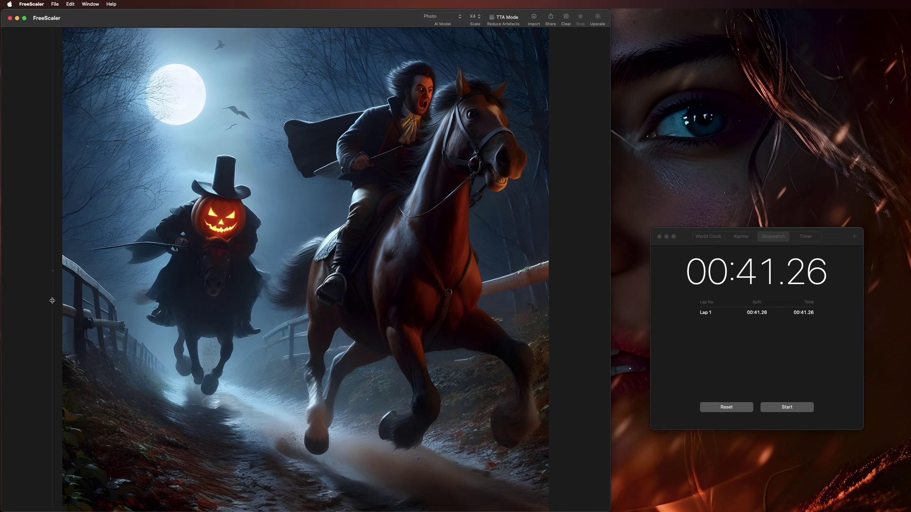
left_click_drag(53, 301, 575, 325)
Set the AI model to Anime and load Ichabod Crane Comic.jpg from the Originals (Singles) folder in Finder.
left_click(454, 17)
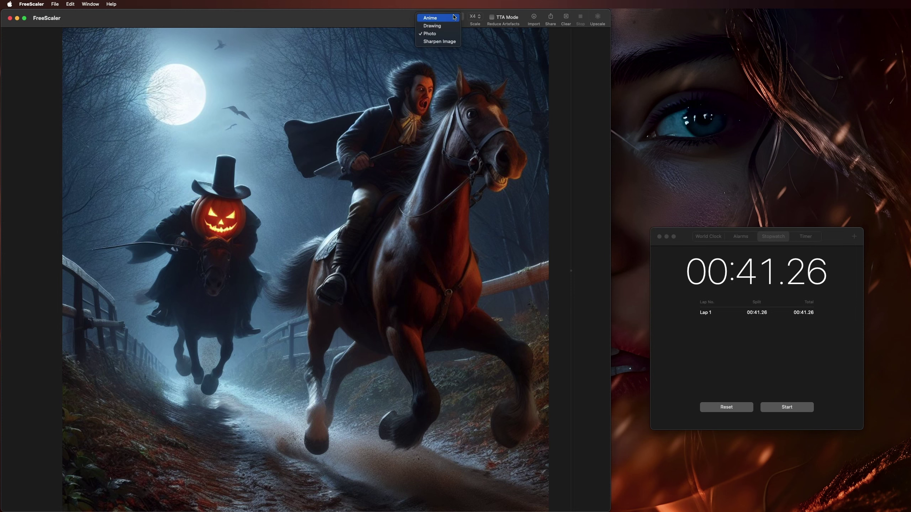
left_click(437, 28)
key("super+Tab")
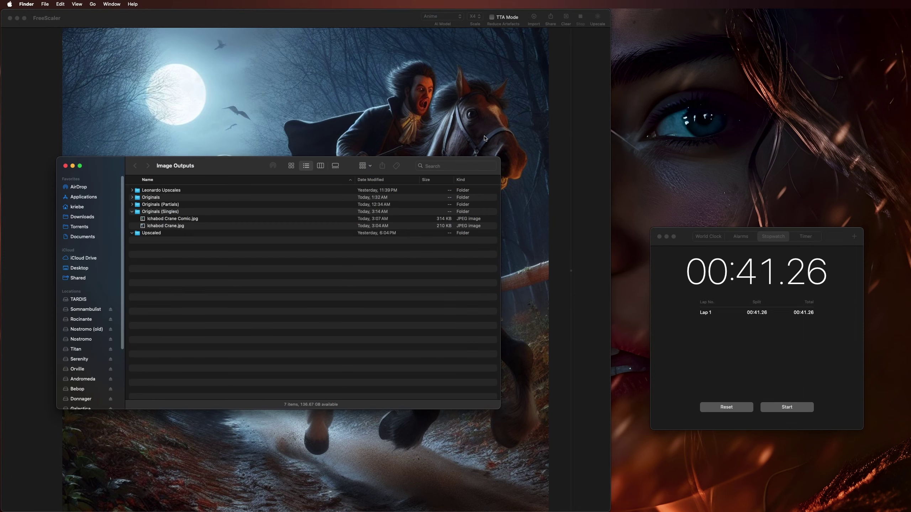
left_click_drag(184, 220, 355, 116)
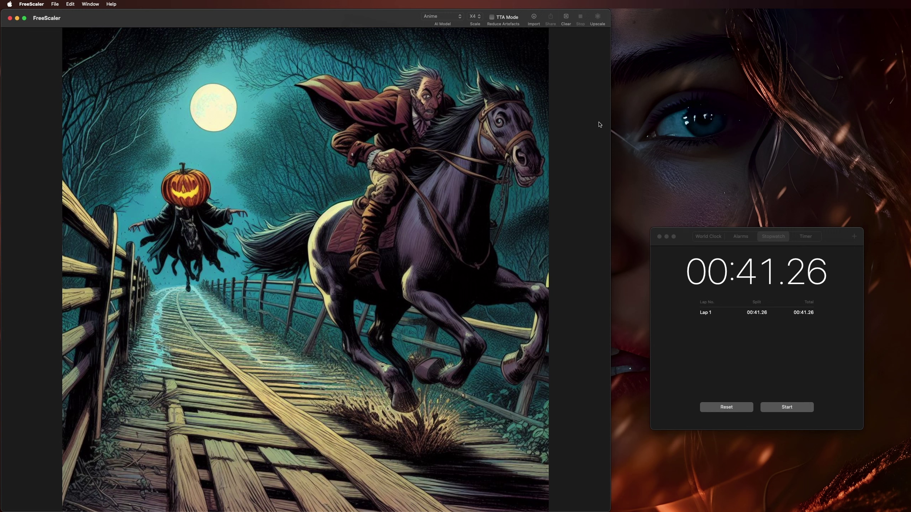
Upscale the comic image at X4 and sweep the comparison divider past its left edge to inspect the upscaled version.
left_click(598, 17)
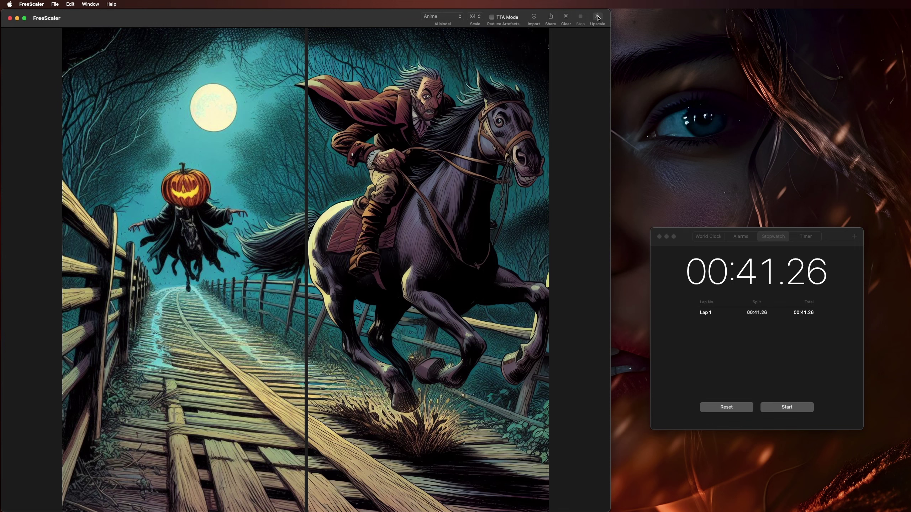
left_click_drag(307, 252, 57, 251)
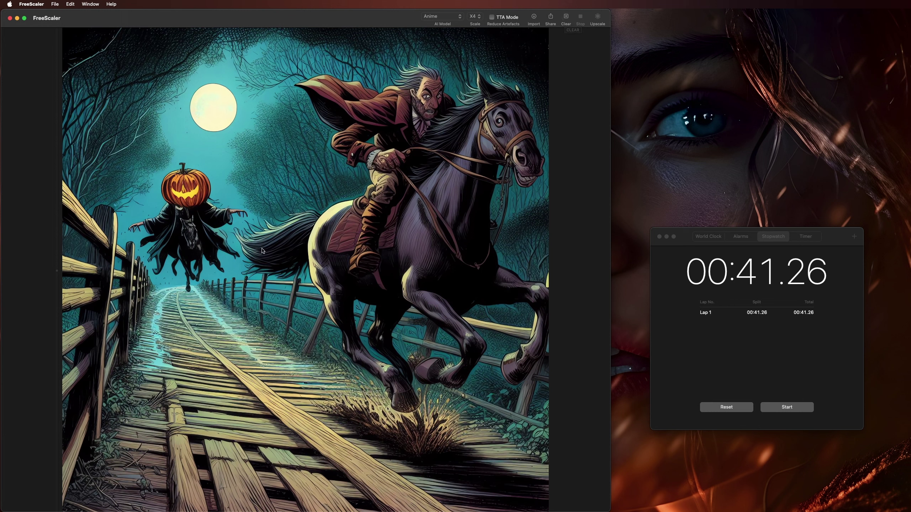
Save the upscaled comic image to the Downloads folder and clear the workspace.
left_click(55, 4)
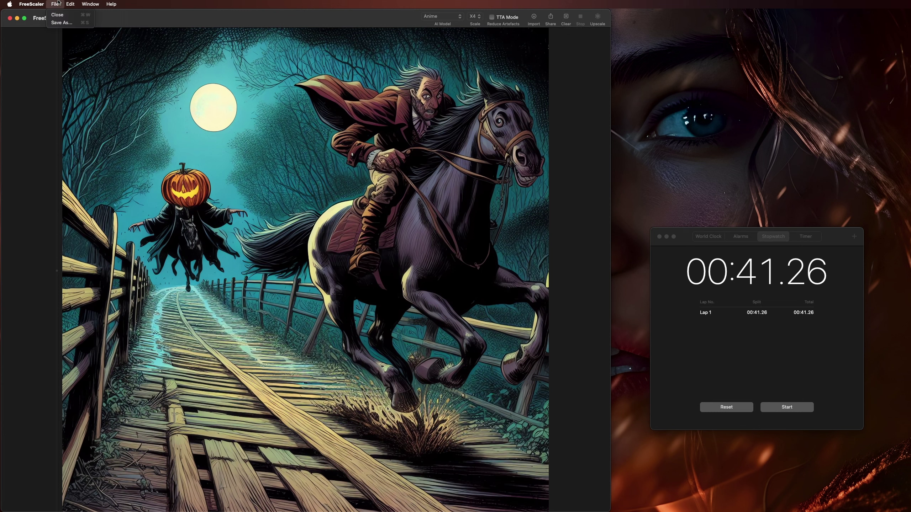
left_click(212, 23)
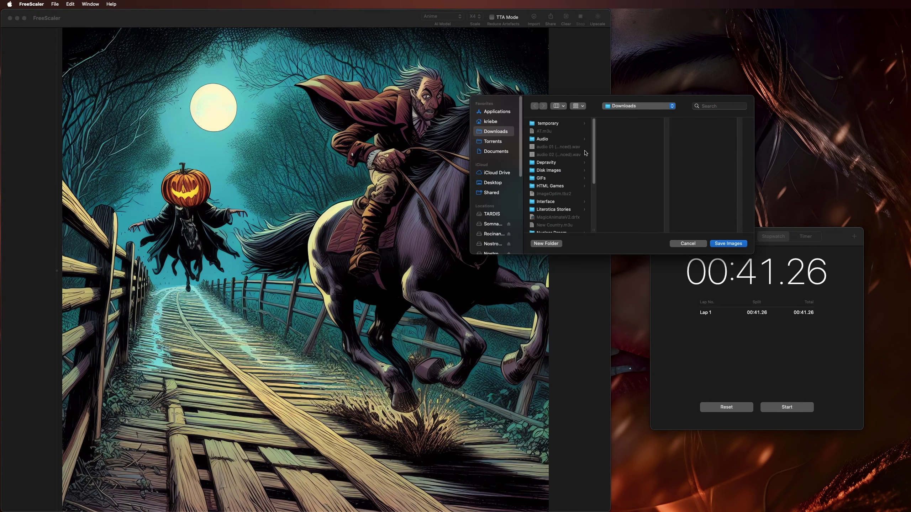
left_click(728, 243)
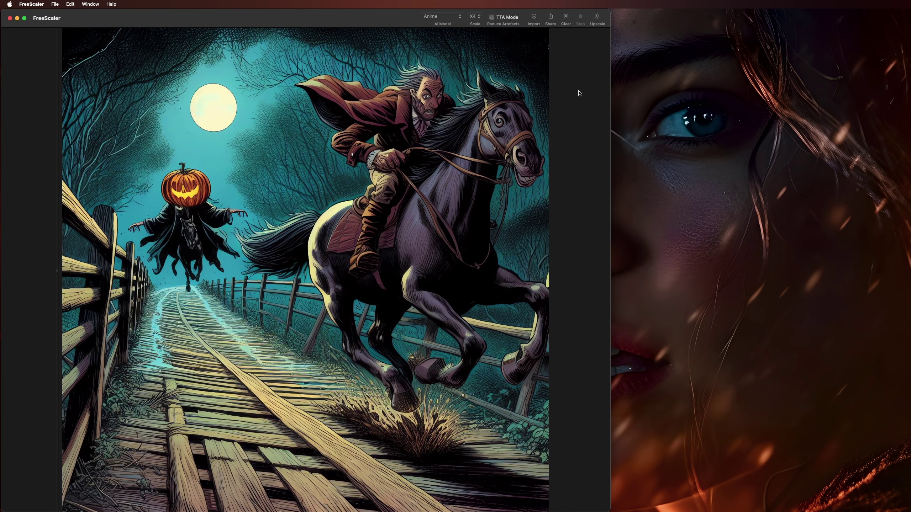
left_click(566, 17)
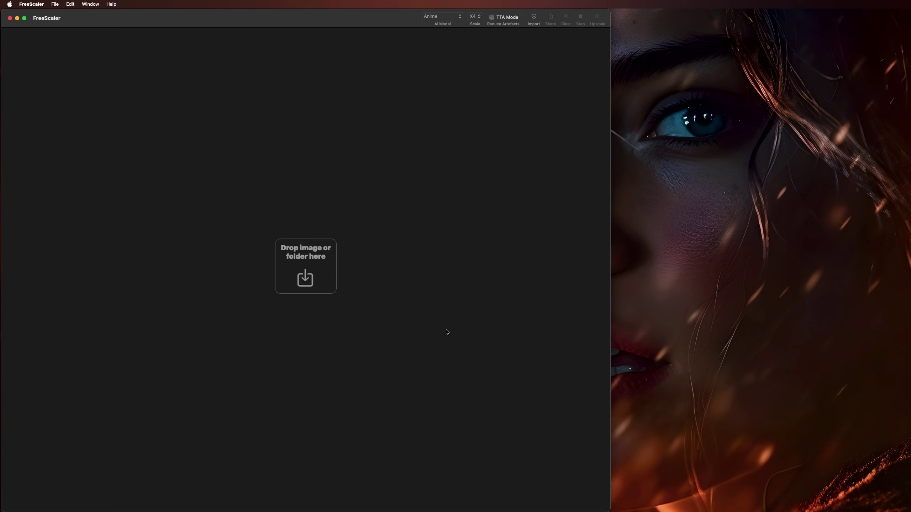
Send the Originals folder from Finder to FreeScaler with the Upscale All Images In Folder service.
key("super+Tab")
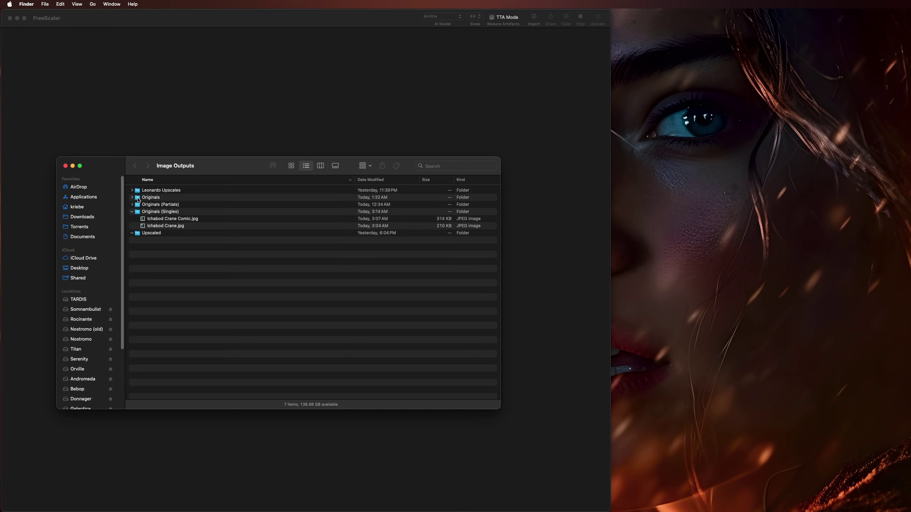
left_click_drag(138, 200, 185, 202)
right_click(149, 200)
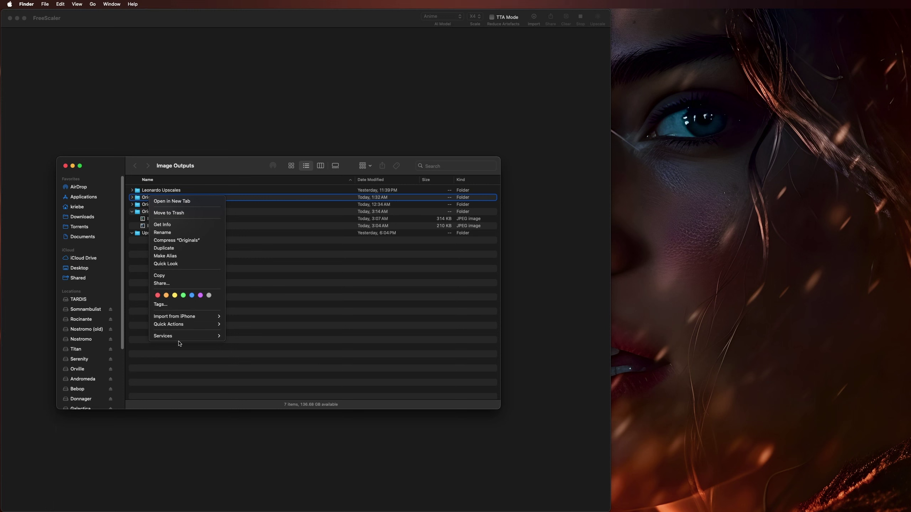
mouse_move(170, 341)
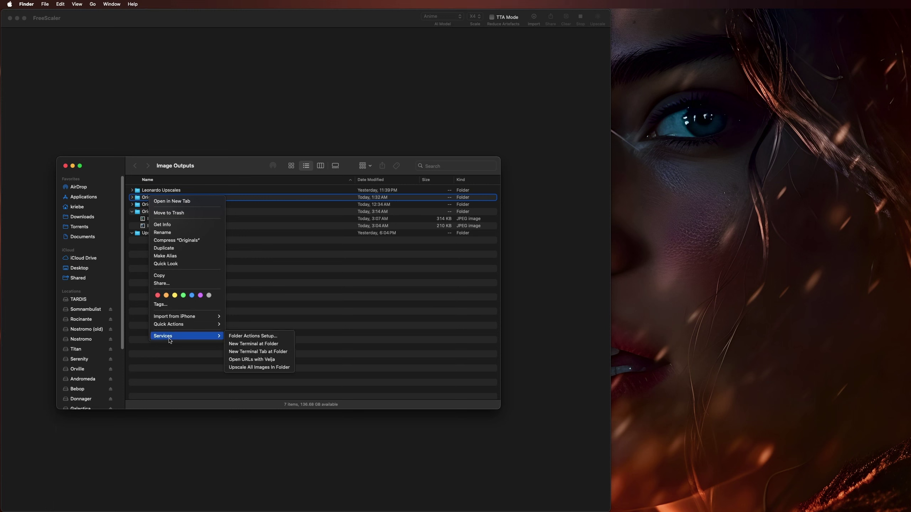
left_click(254, 368)
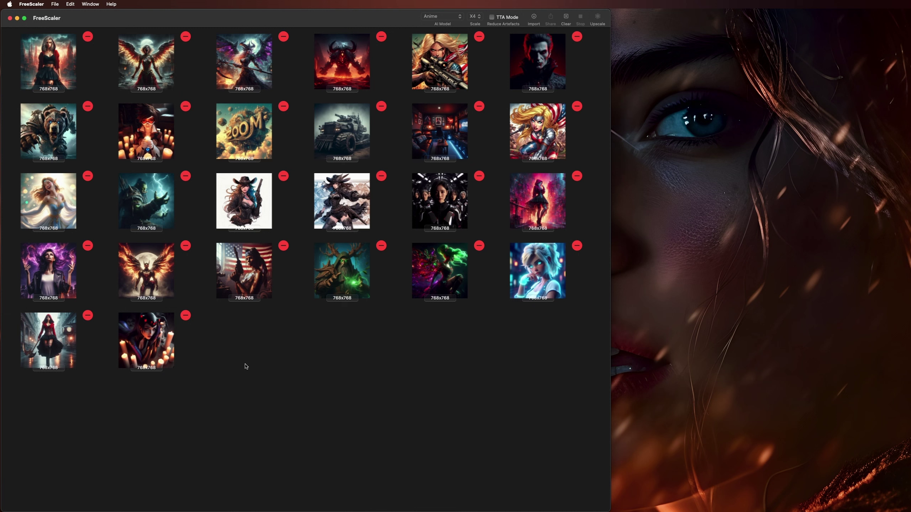
Switch the AI model to Photo and back to Anime, and start upscaling the whole batch at X4.
left_click(460, 19)
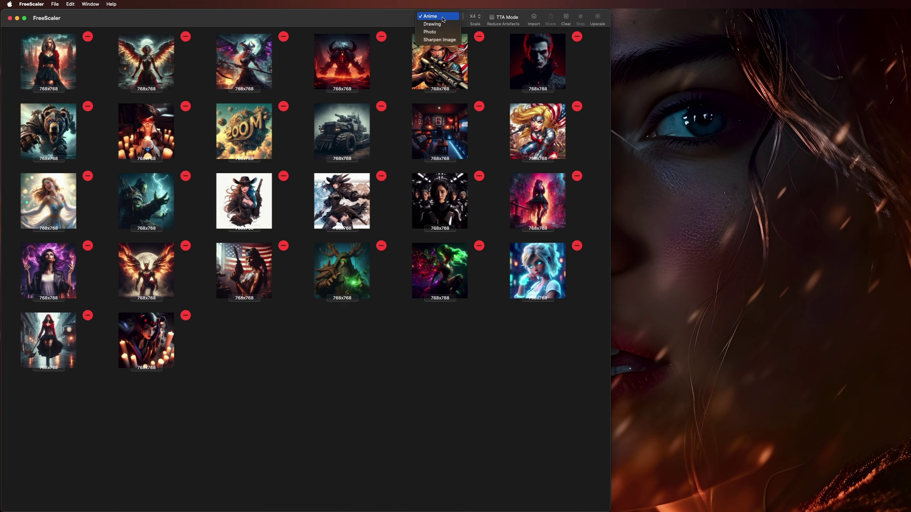
left_click(438, 33)
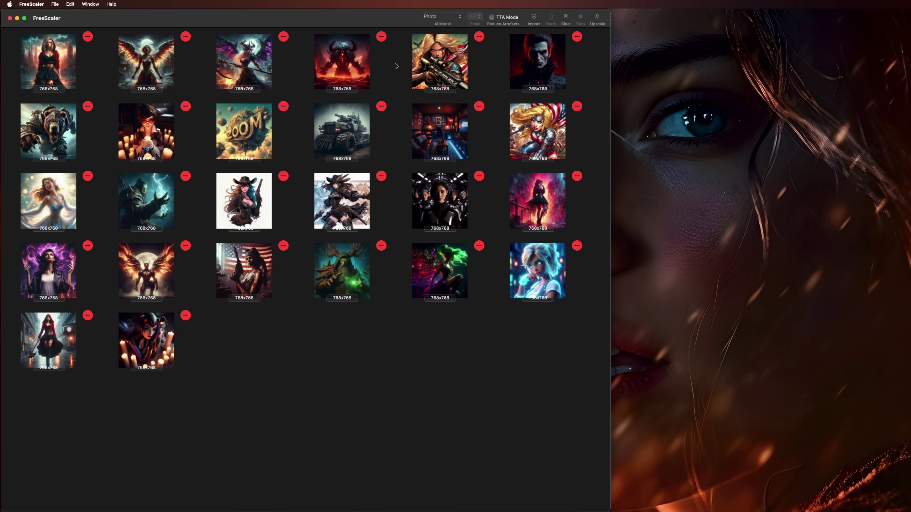
left_click(439, 17)
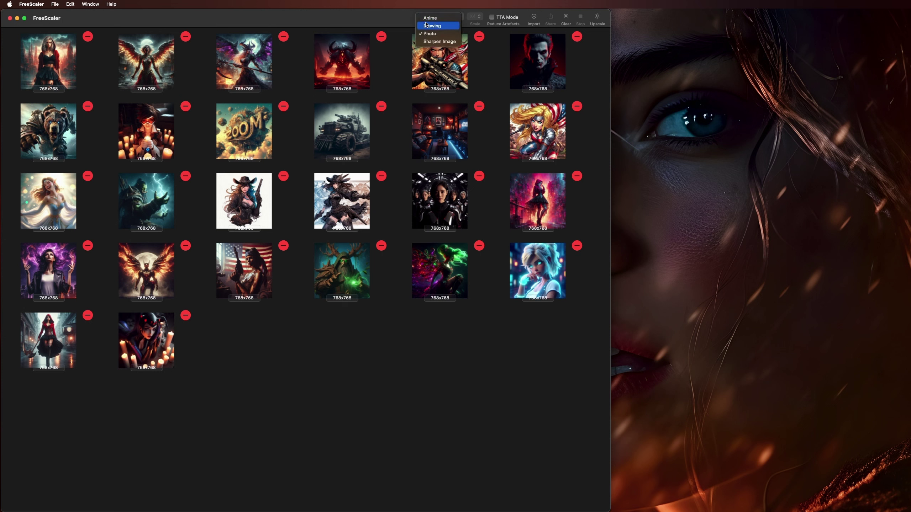
left_click(436, 26)
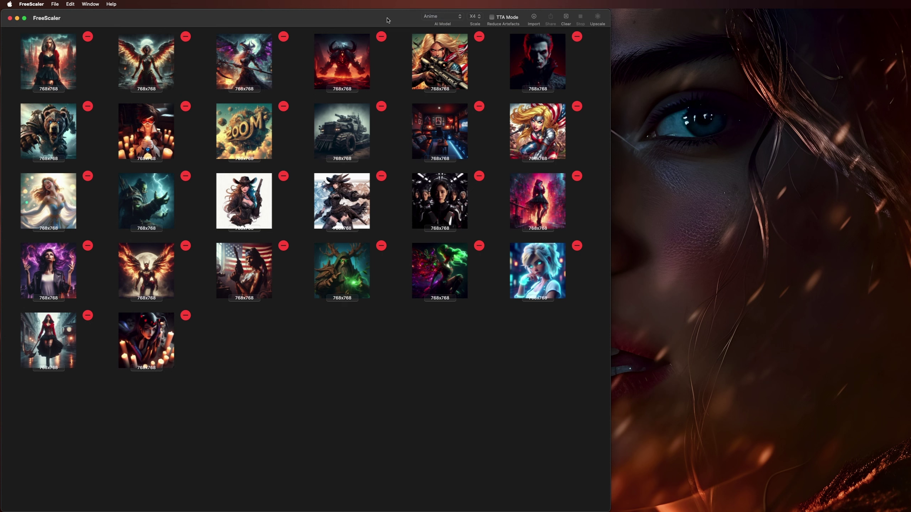
left_click(597, 18)
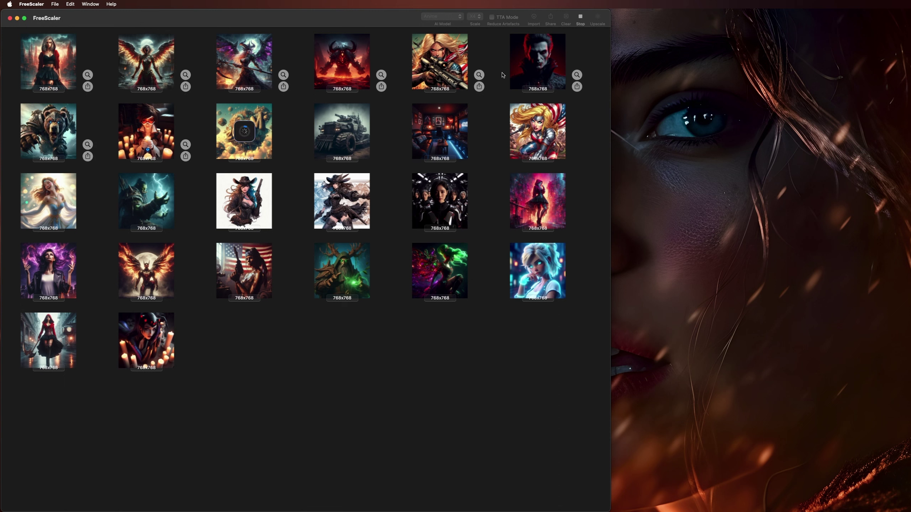
Preview the upscaled blonde woman with the rifle, compare it with the original using the divider, and close the preview.
left_click(479, 75)
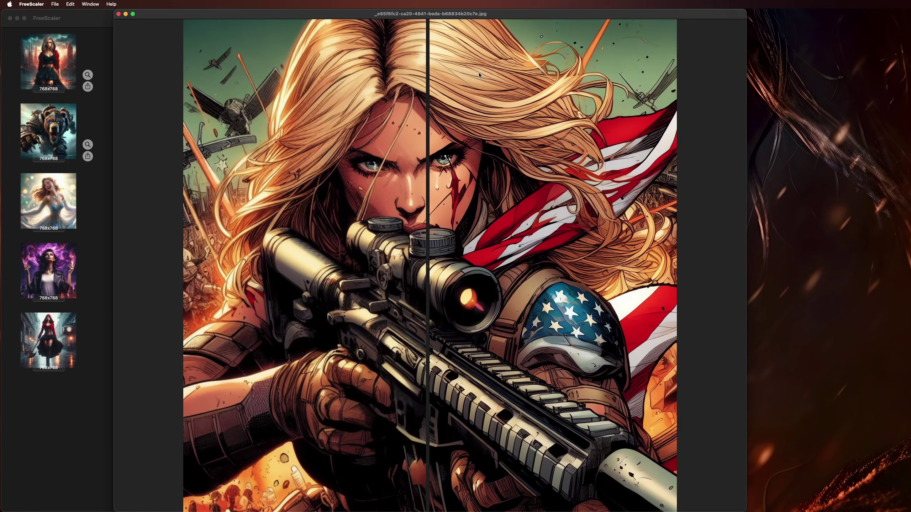
left_click_drag(428, 220, 242, 259)
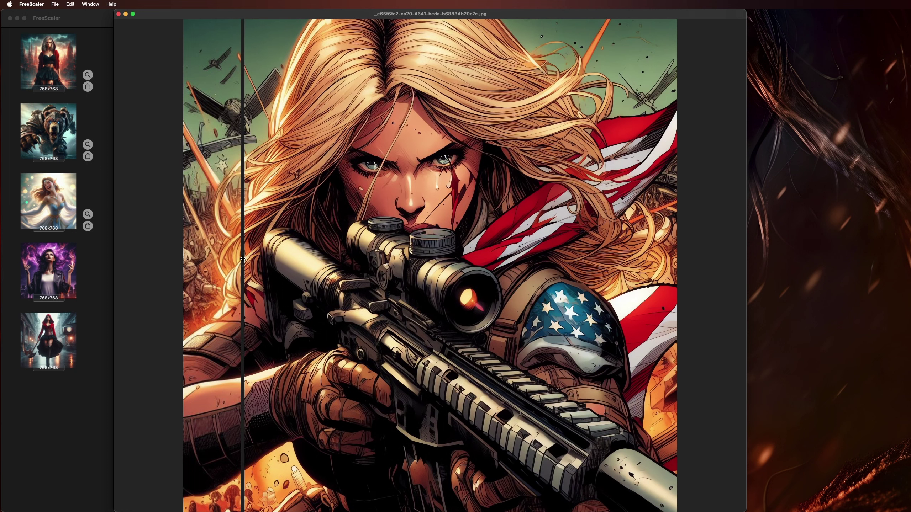
left_click(118, 14)
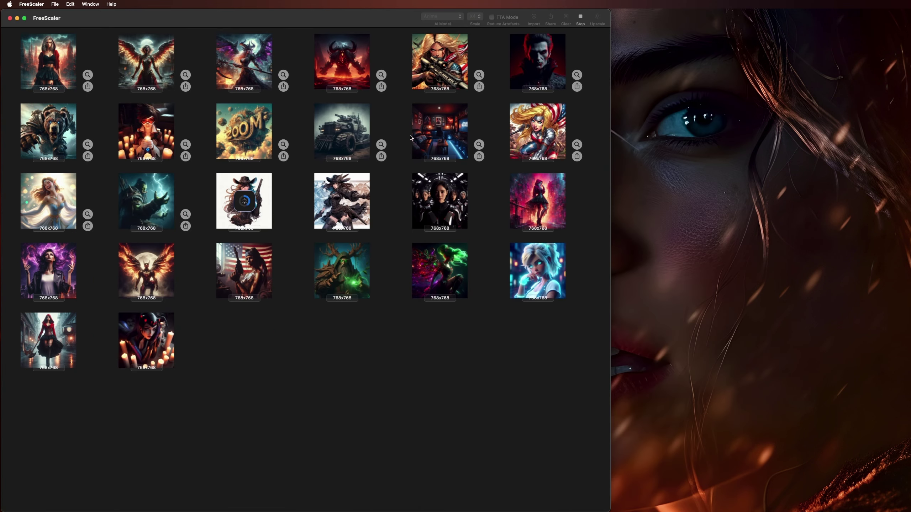
Preview the upscaled armored woman with the flag, compare it with the original using the divider, and close the preview.
left_click(577, 145)
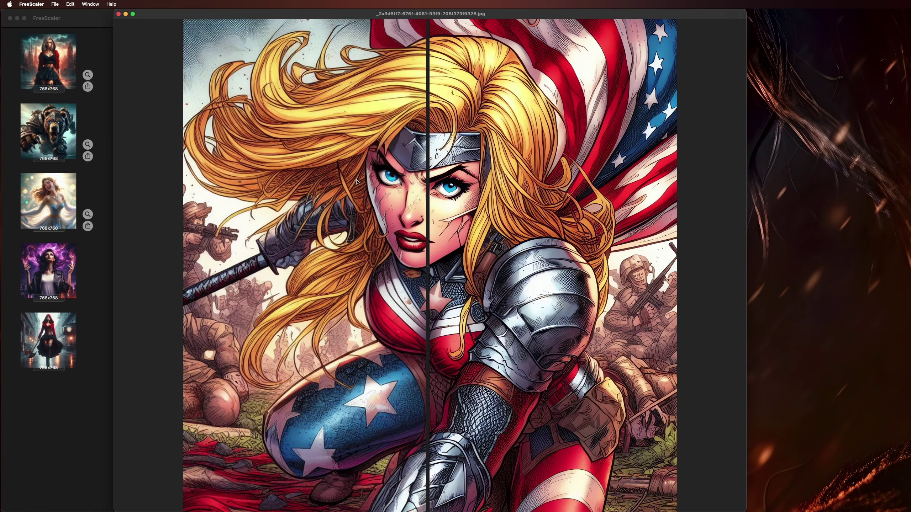
left_click_drag(434, 184, 292, 228)
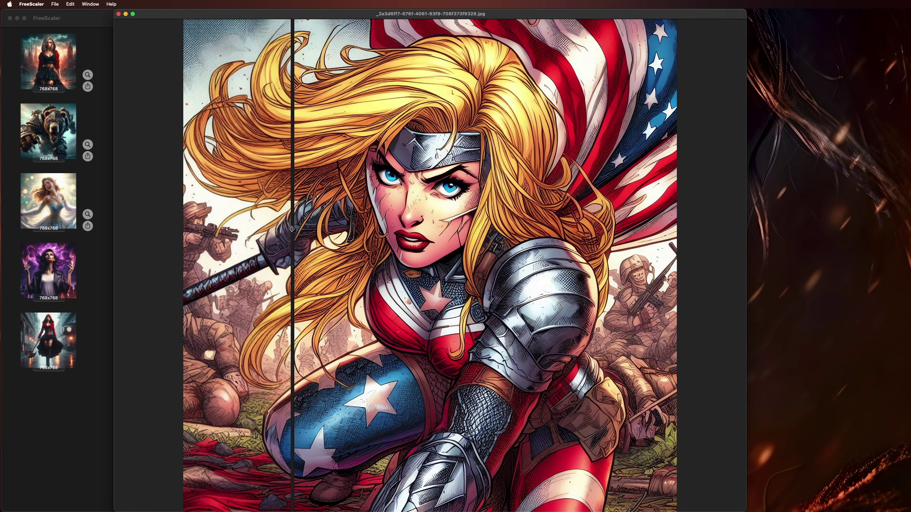
left_click(118, 13)
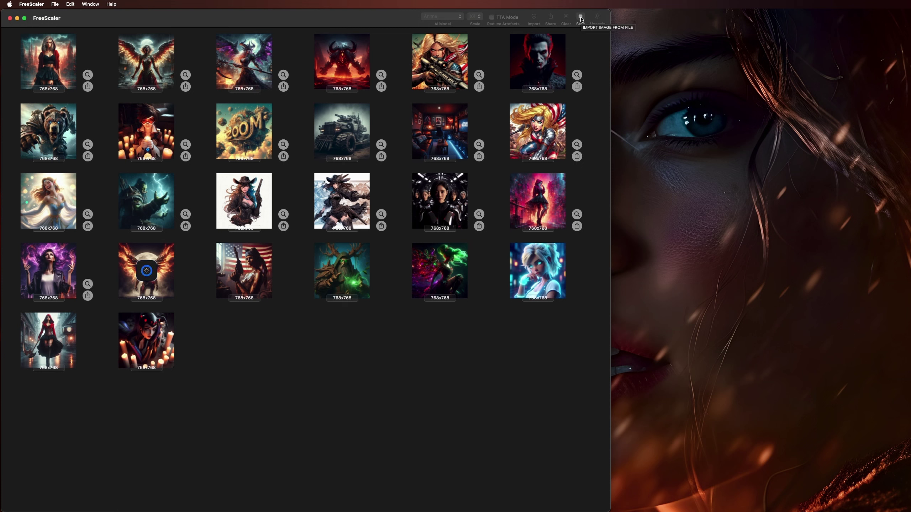
Stop the batch upscaling and reposition the Clock stopwatch window beside the image grid.
left_click(581, 19)
mouse_move(652, 196)
left_mouse_down()
mouse_move(667, 193)
mouse_move(662, 185)
left_mouse_up()
left_click(329, 358)
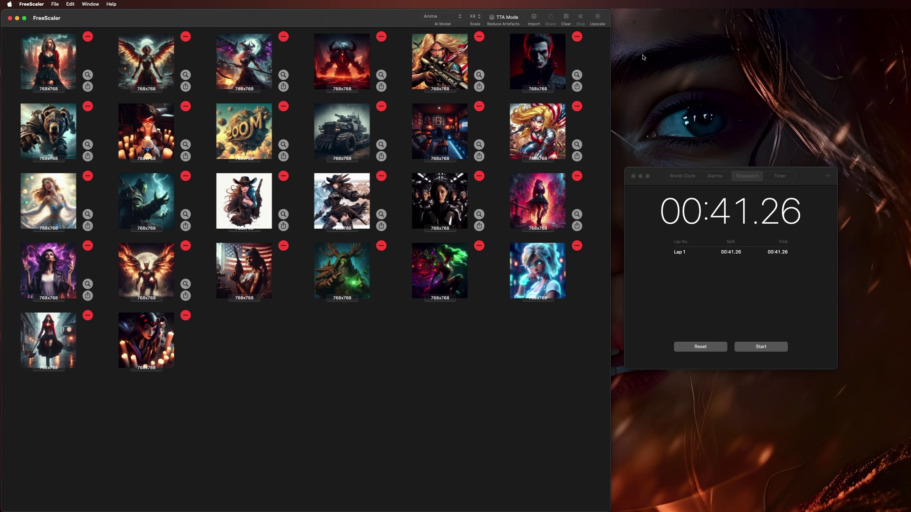
Change the AI model for the batch from Anime to Photo.
left_click(426, 17)
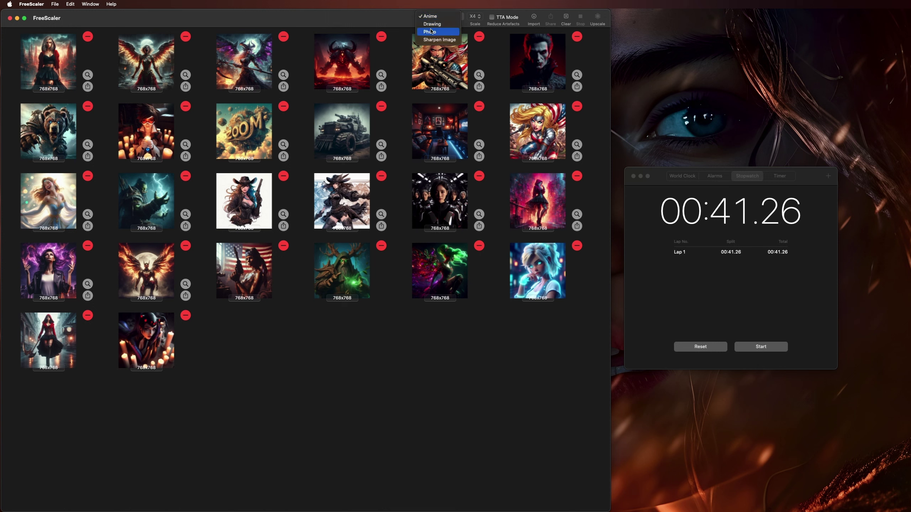
left_click(431, 33)
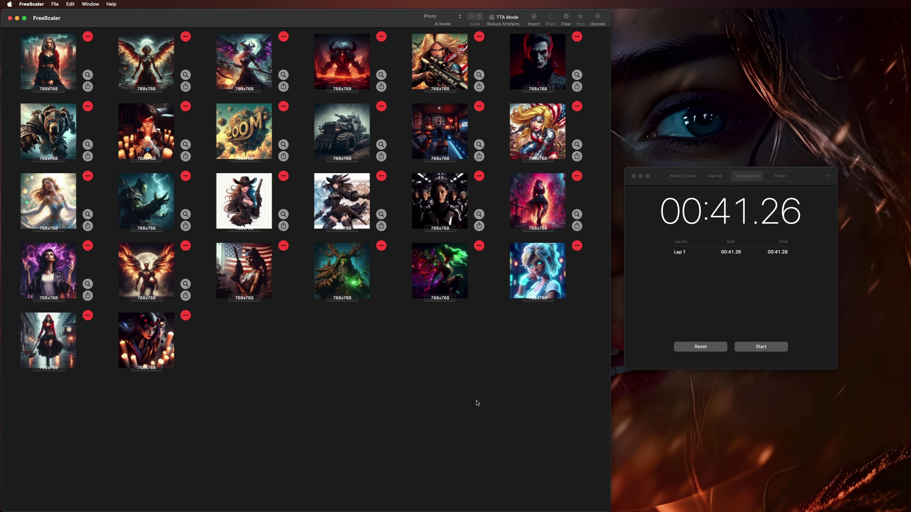
Switch to Finder, view the file information of the Black Jacket & White T-Shirt image in the Originals folder, and return to FreeScaler.
key("super+Tab")
key("super+Tab")
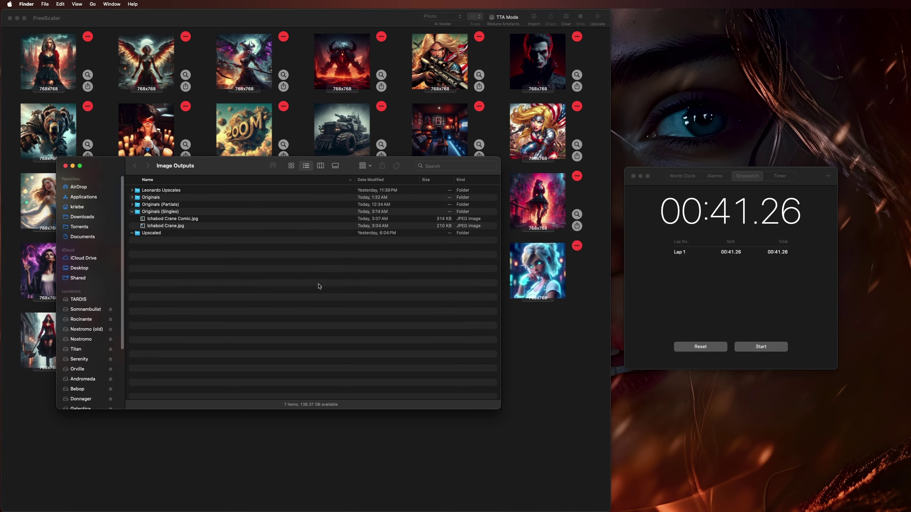
left_click(131, 197)
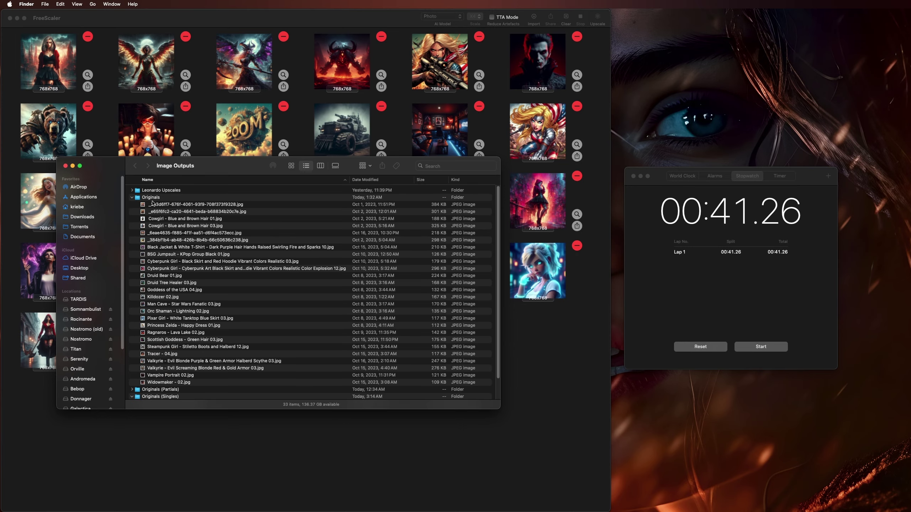
left_click(180, 247)
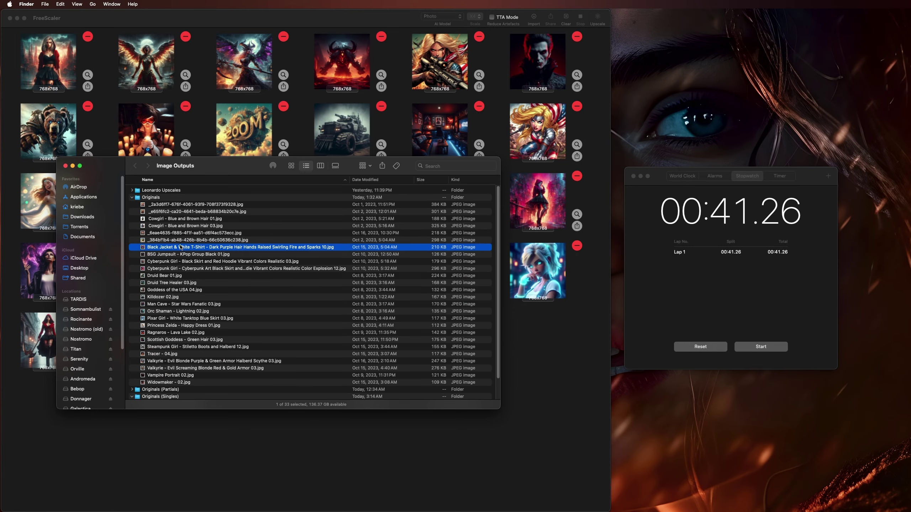
key("super+i")
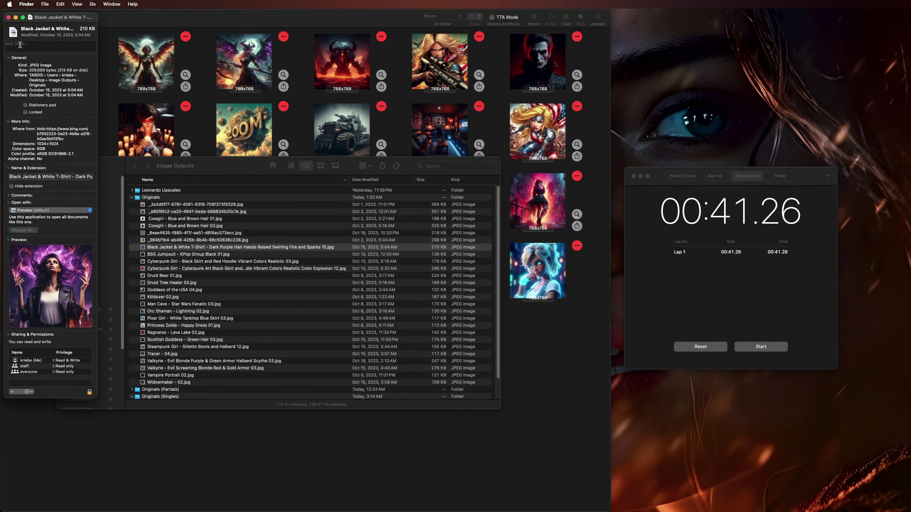
key("super+Tab")
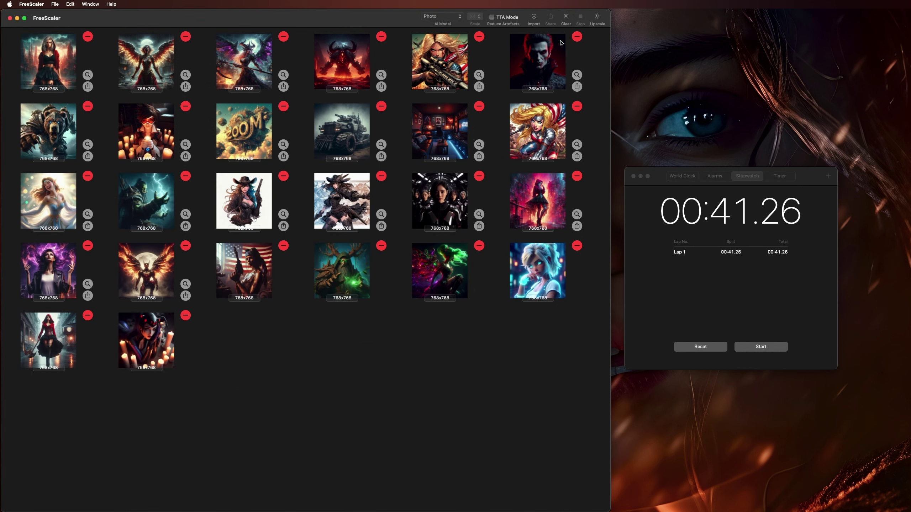
Clear the loaded batch and add the Originals folder again from Finder.
left_click(566, 19)
key("super+Tab")
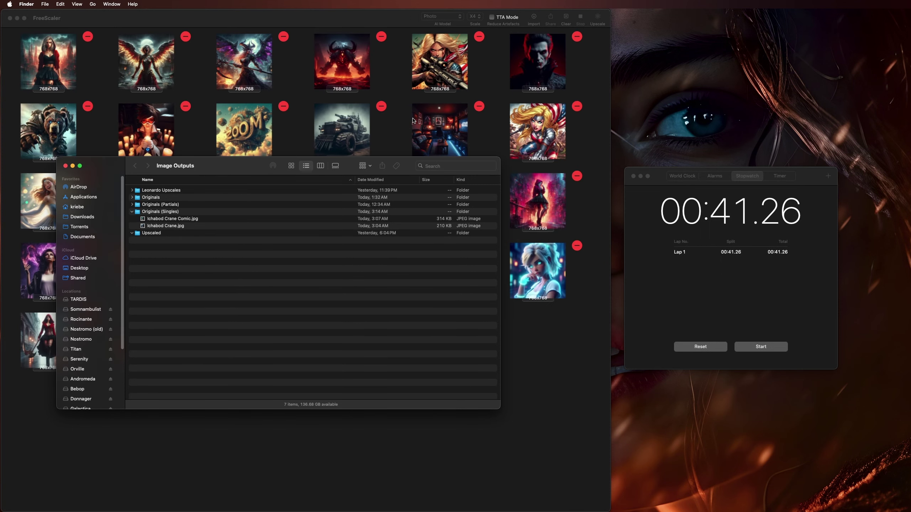
left_click(591, 376)
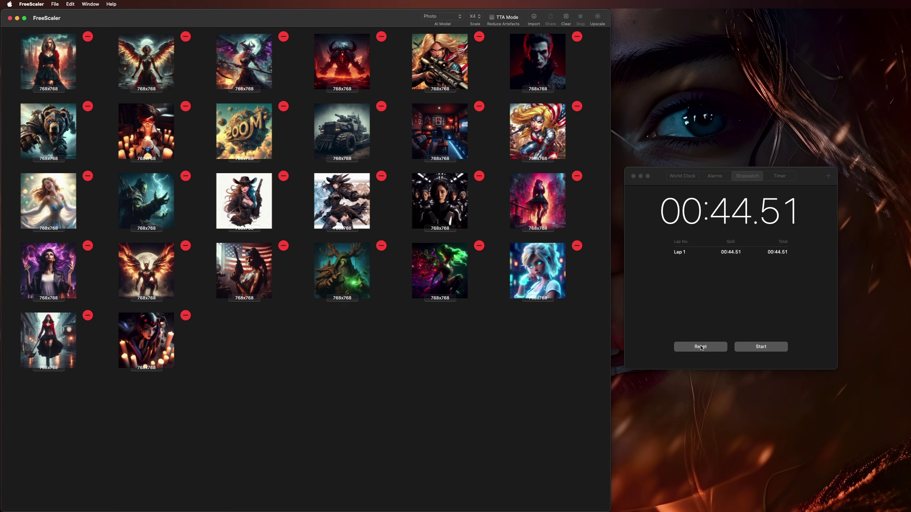
Reset the Clock stopwatch, keep Photo as the AI model, and start upscaling the batch at X4 together with the stopwatch.
left_click(701, 347)
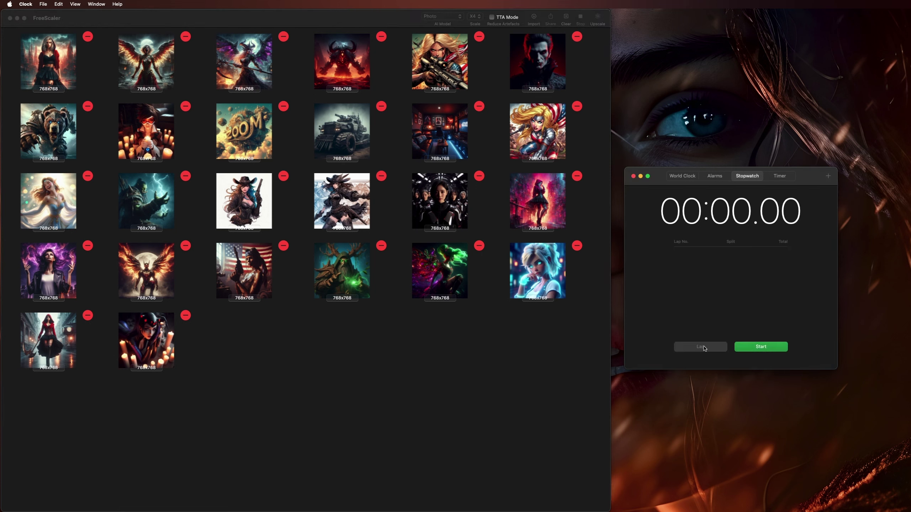
left_click(593, 274)
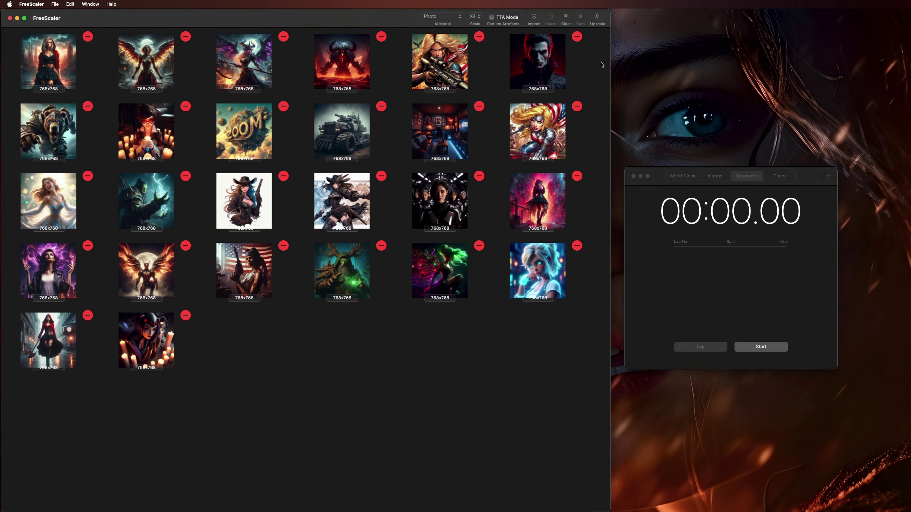
left_click(440, 15)
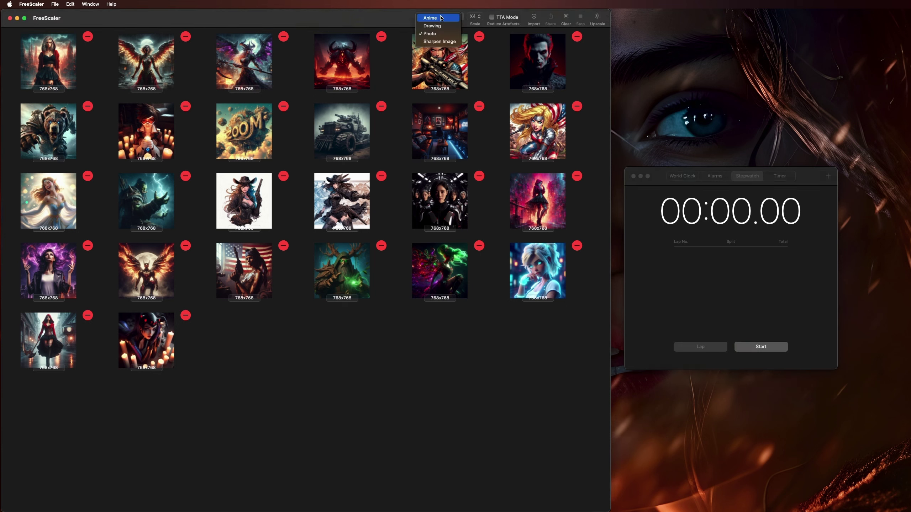
left_click(432, 34)
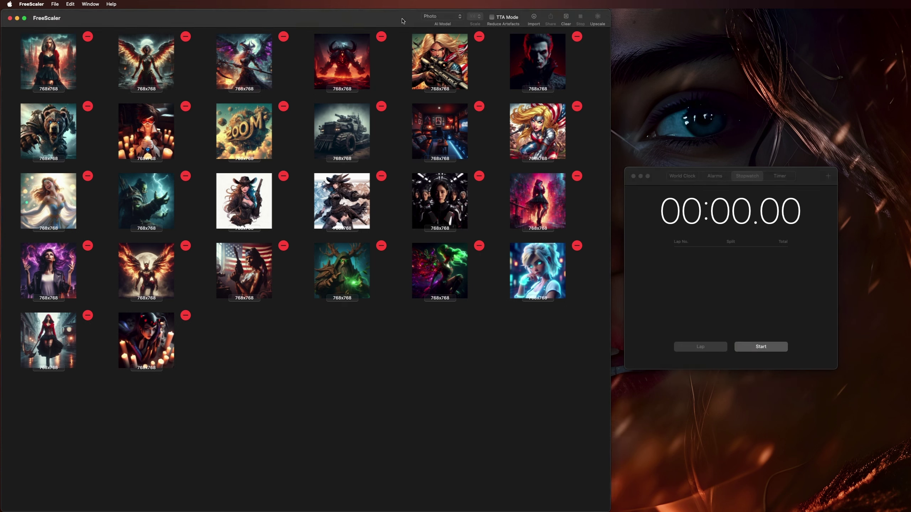
left_click(597, 18)
left_click(598, 18)
left_click(757, 346)
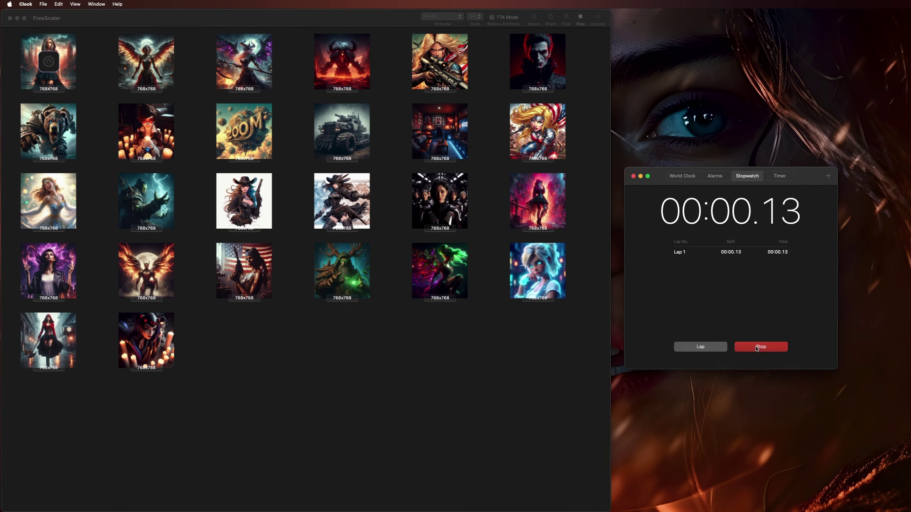
Preview the upscaled green-haired Scottish Goddess image and close the preview.
left_click(502, 362)
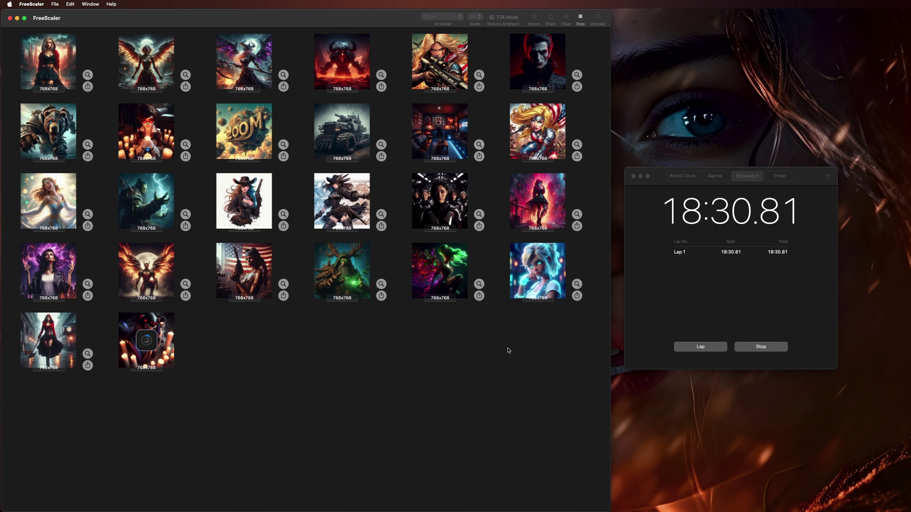
left_click(480, 284)
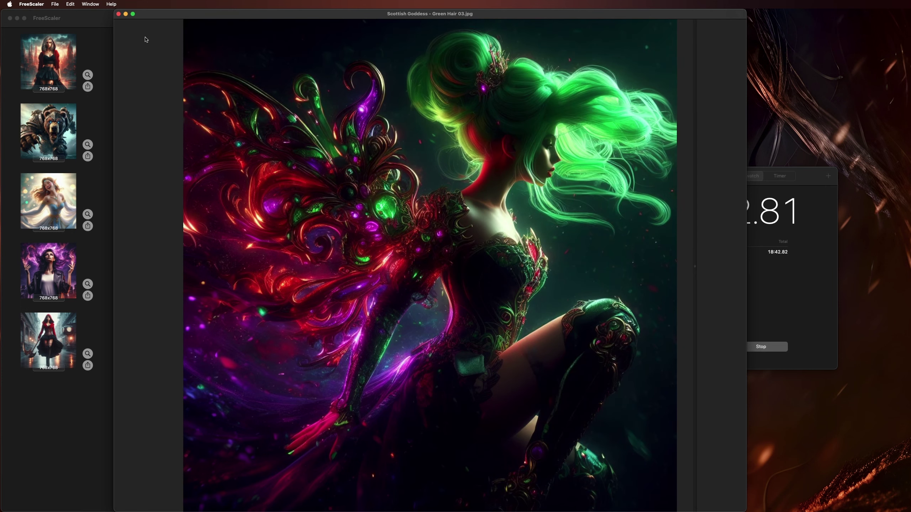
left_click(119, 14)
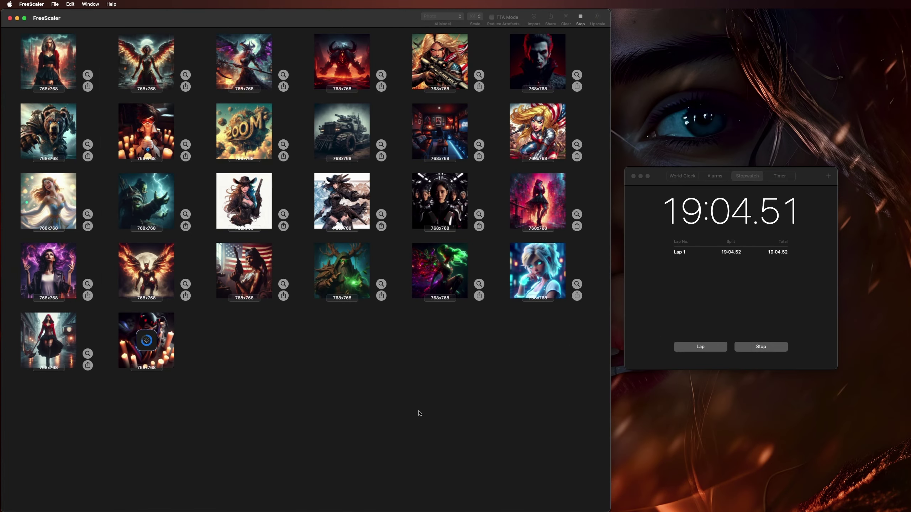
Stop the stopwatch once the batch has finished and close the Clock window.
left_click(767, 349)
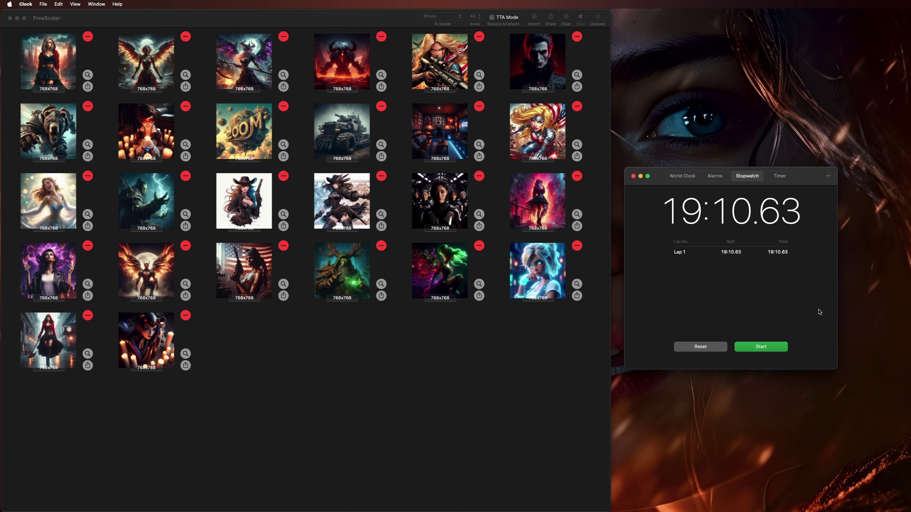
left_click(633, 177)
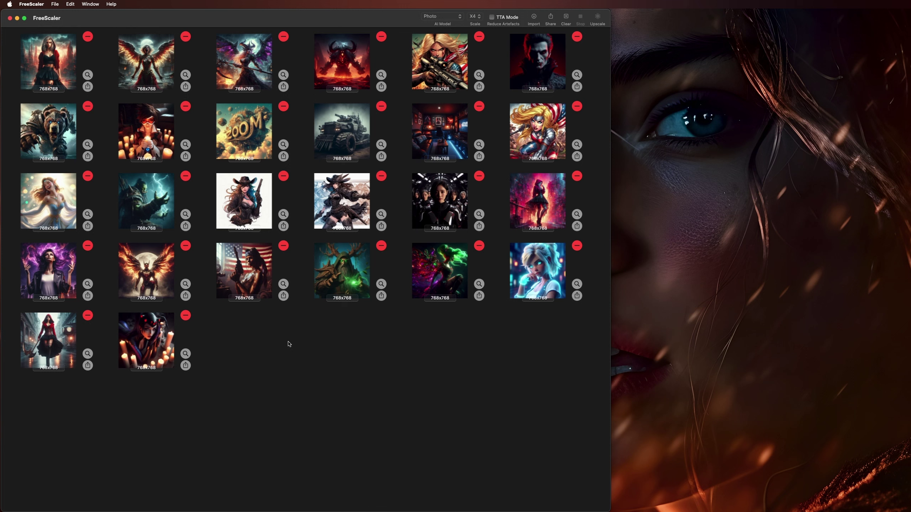
Save all upscaled images to the Upscaled folder inside Image Outputs on the Desktop.
key("super+s")
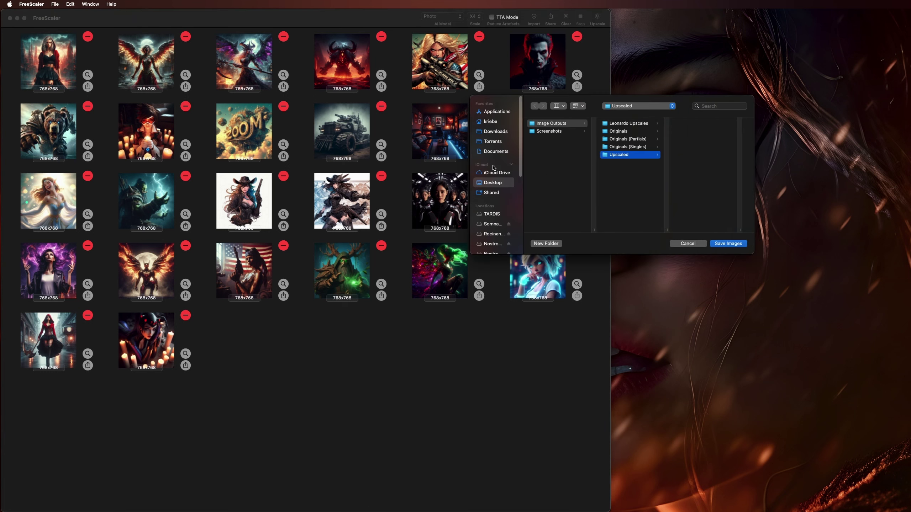
left_click(492, 184)
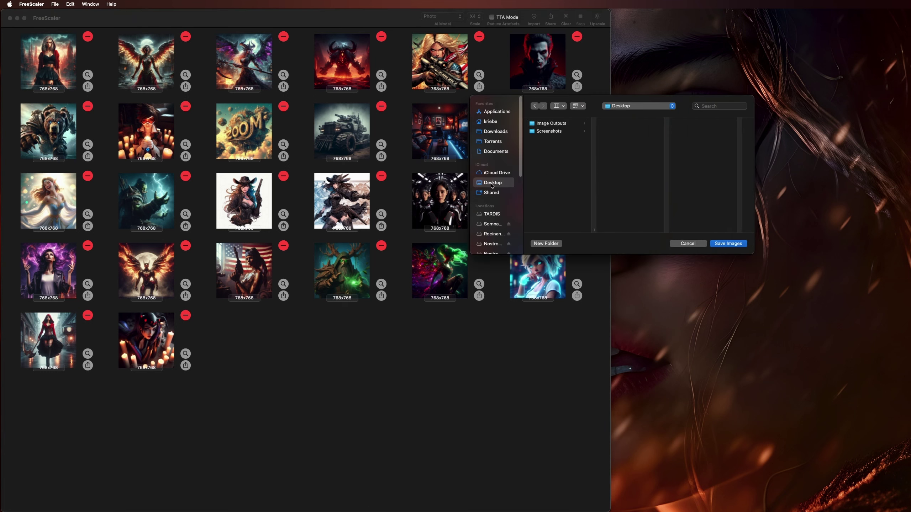
left_click(566, 124)
left_click(615, 155)
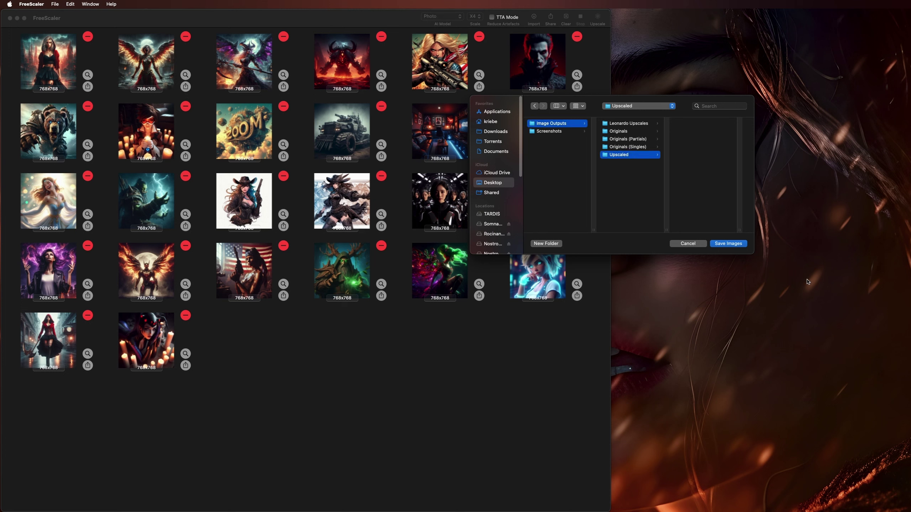
left_click(728, 244)
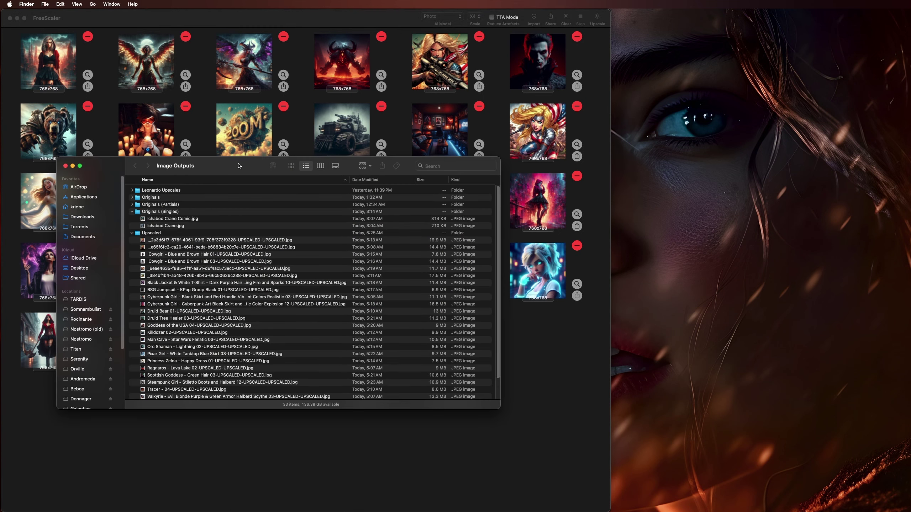
Reposition and enlarge the Finder window, examine the file sizes in the Upscaled folder, and close the window.
left_click_drag(241, 165, 543, 80)
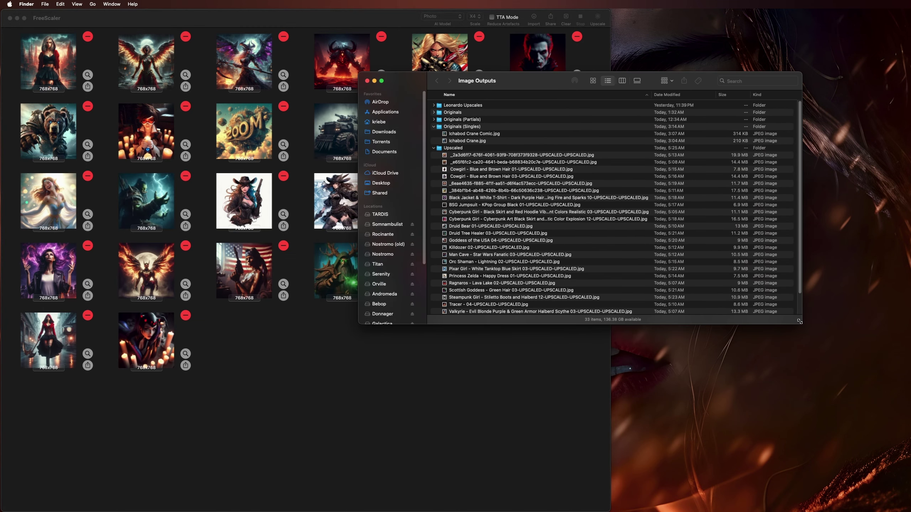
left_click_drag(800, 321, 822, 403)
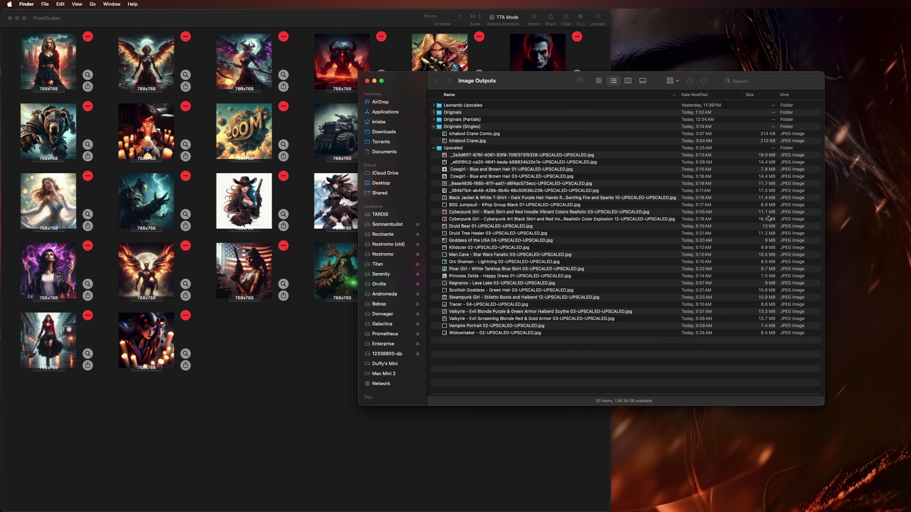
left_click(765, 191)
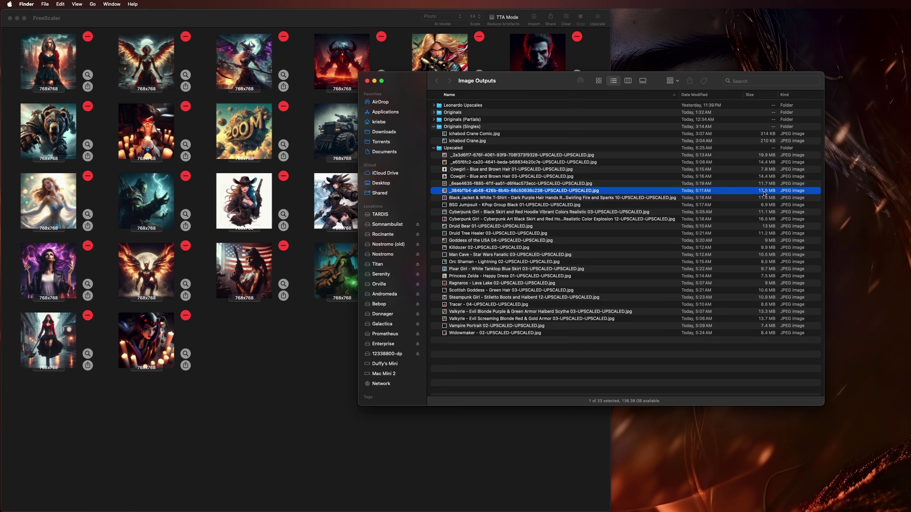
left_click(765, 362)
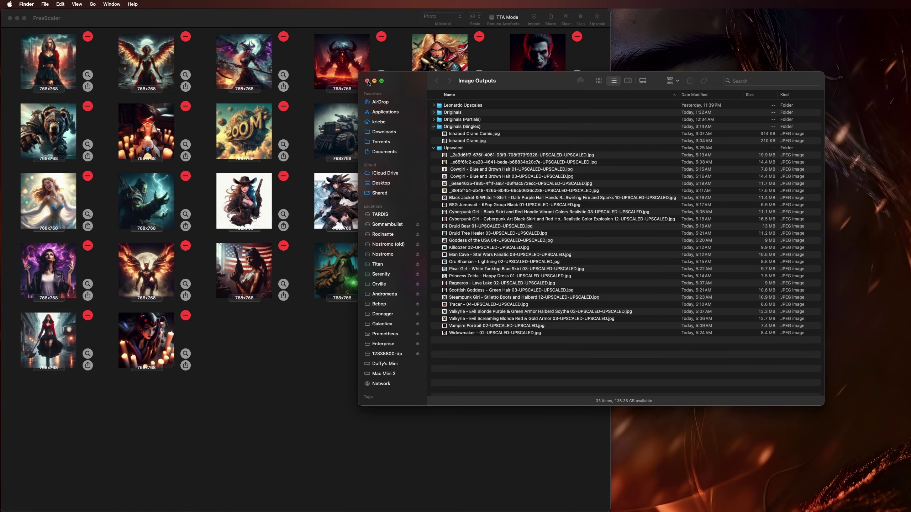
left_click(368, 81)
left_click(439, 370)
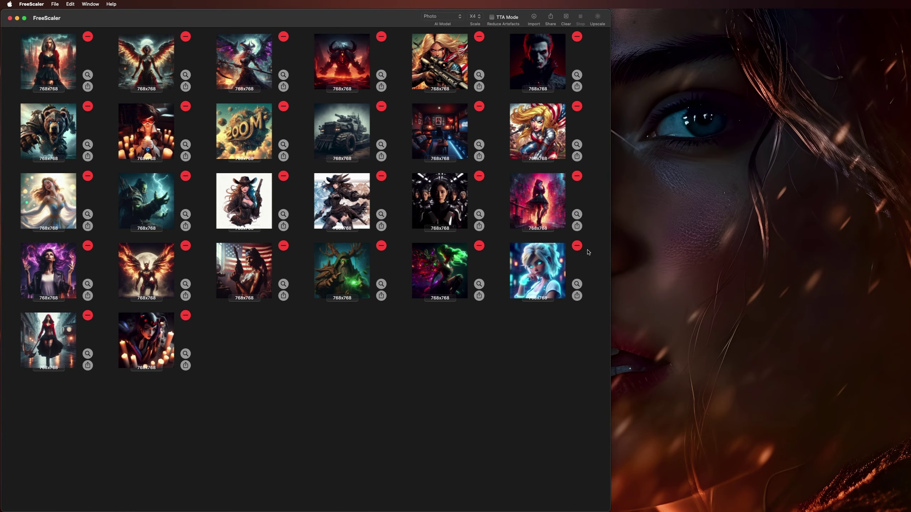
Clear the finished batch and load the Originals (Partials) folder from Finder into FreeScaler.
left_click(567, 19)
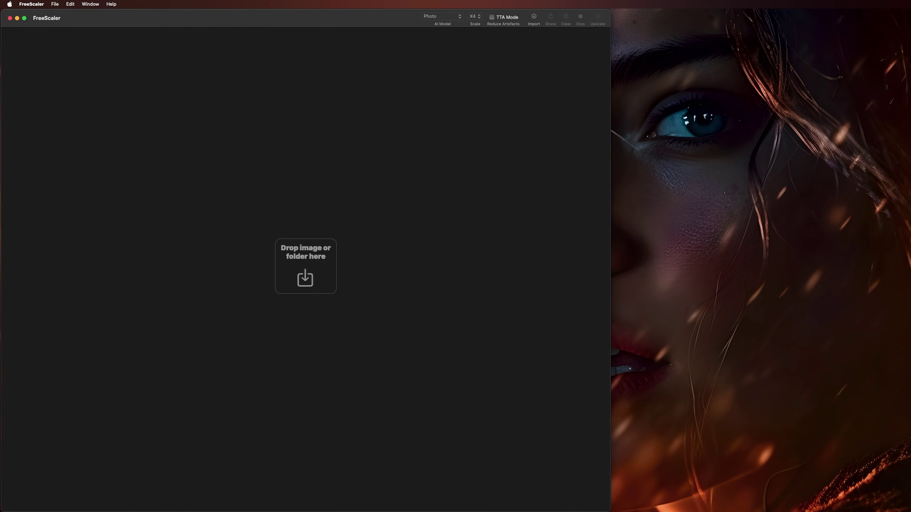
key("super+Tab")
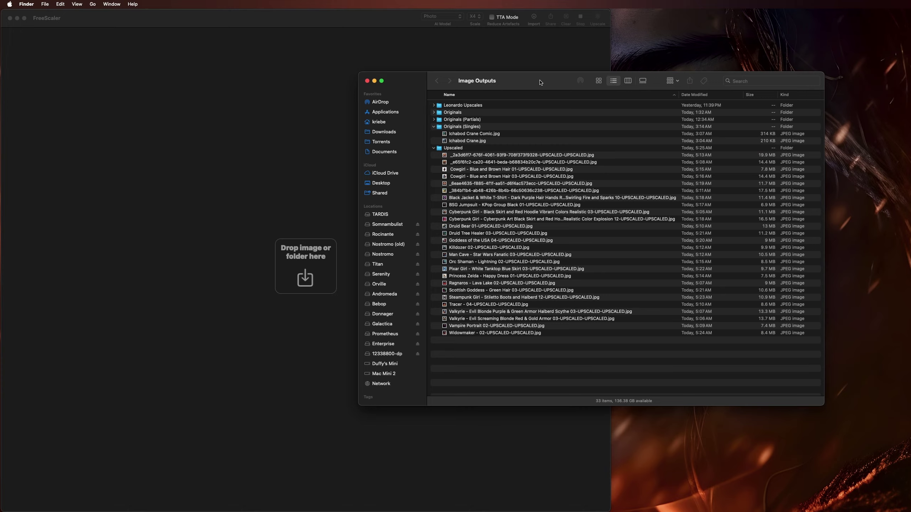
left_click_drag(510, 82, 639, 80)
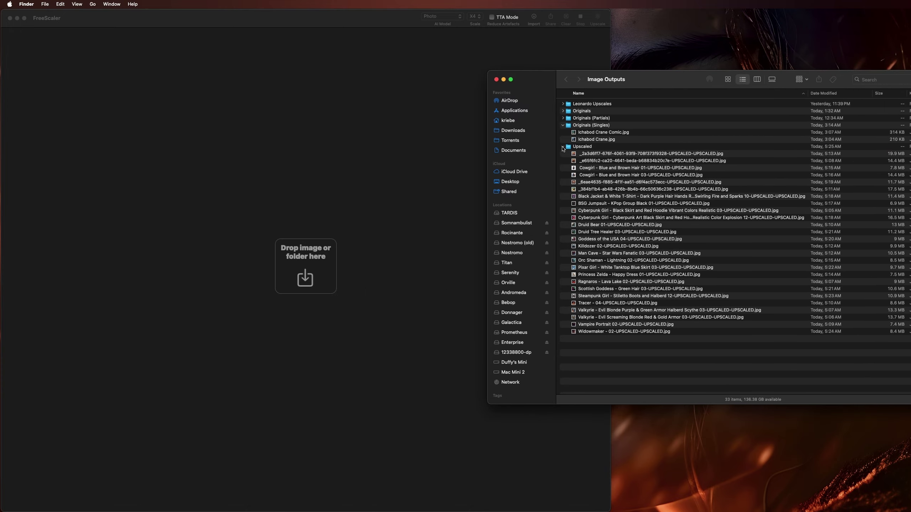
left_click(562, 147)
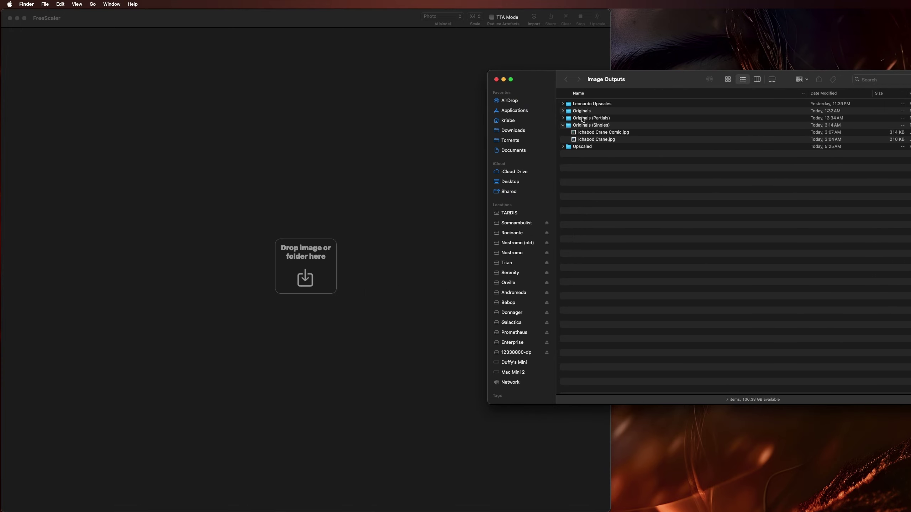
left_click_drag(582, 120, 350, 159)
left_click(404, 391)
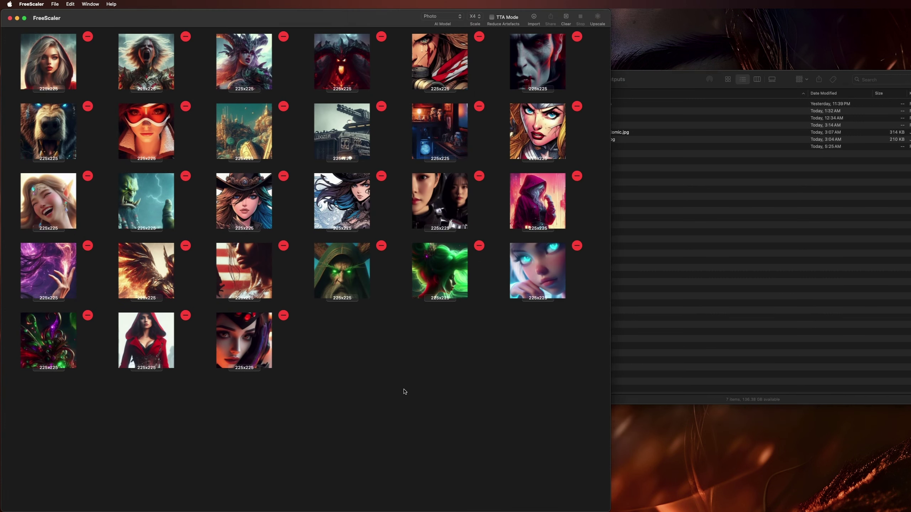
Close the Finder window and quit FreeScaler.
key("super+Tab")
key("super+w")
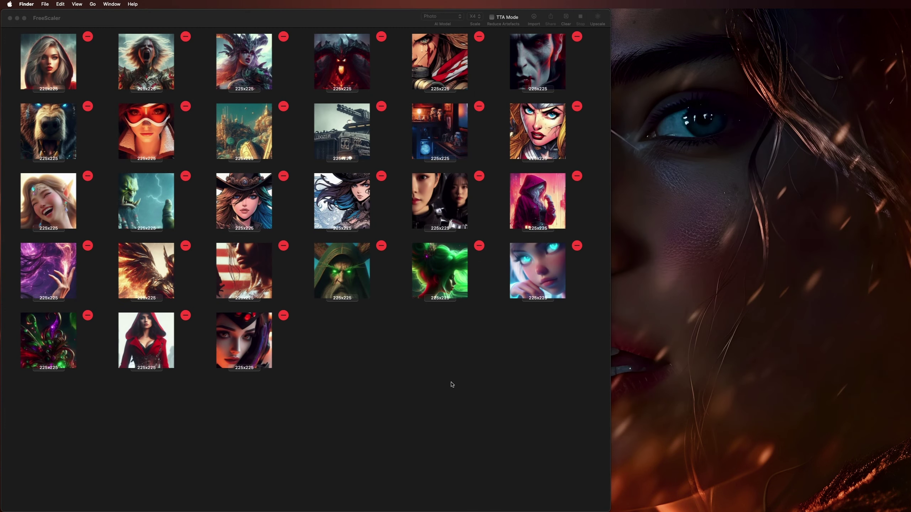
left_click(451, 385)
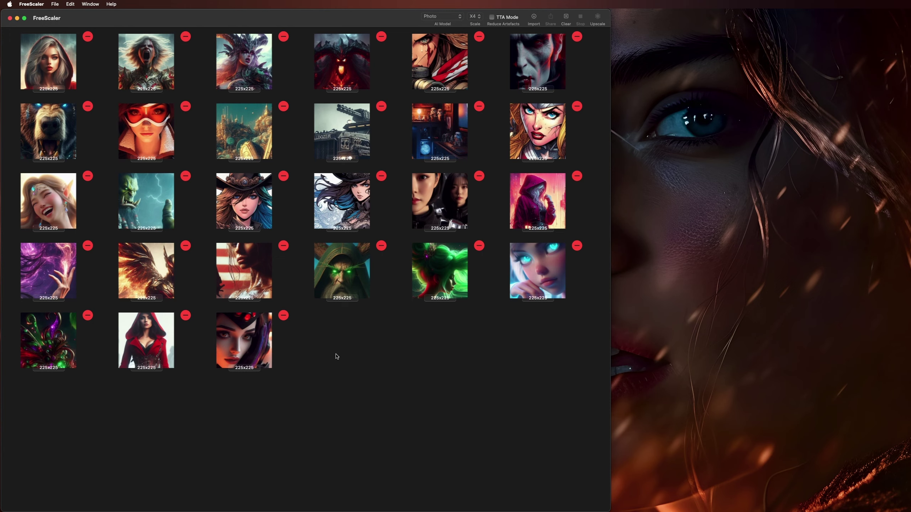
key("super+q")
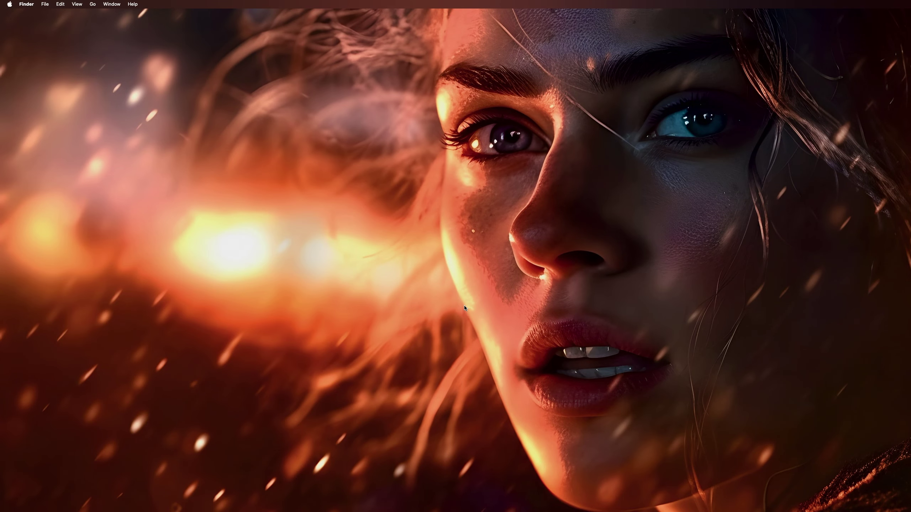